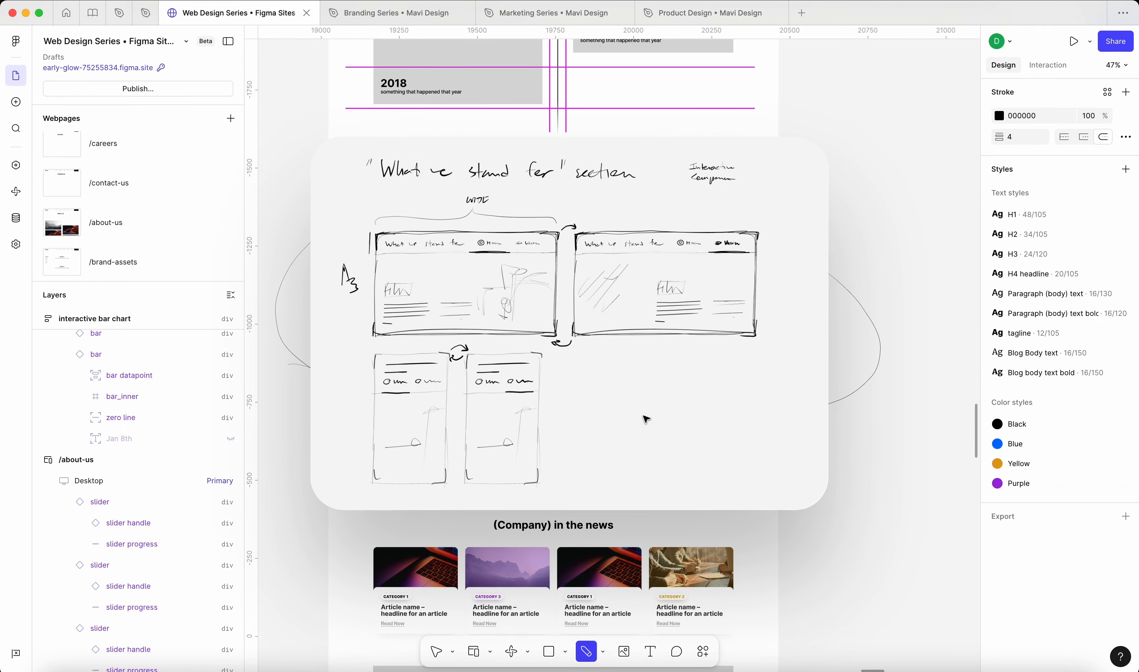
Step: Delete the freehand vector loop drawn around the "What we stand for" area of the about us wireframe
{"action": "key", "text": "Escape"}
{"action": "left_click", "coordinate": [650, 424]}
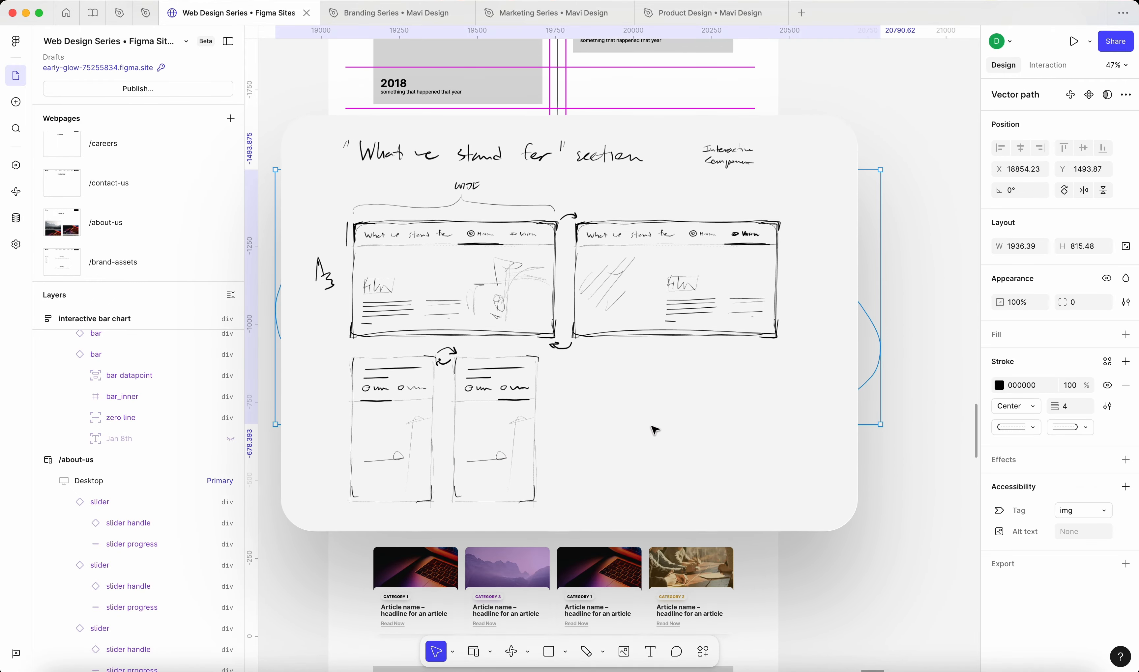
{"action": "key", "text": "BackSpace"}
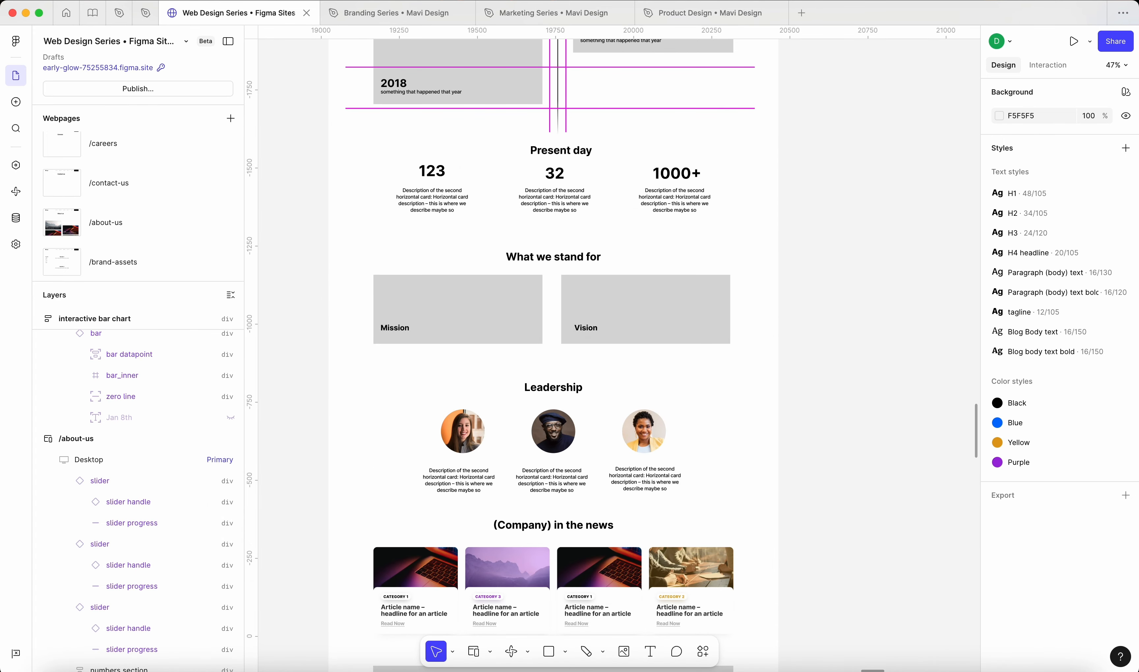
Step: Sketch a wide rectangular frame about 950 by 540 px with the Pencil on the empty canvas beside the about us wireframe
{"action": "scroll", "coordinate": [350, 366], "scroll_direction": "down", "scroll_amount": 3}
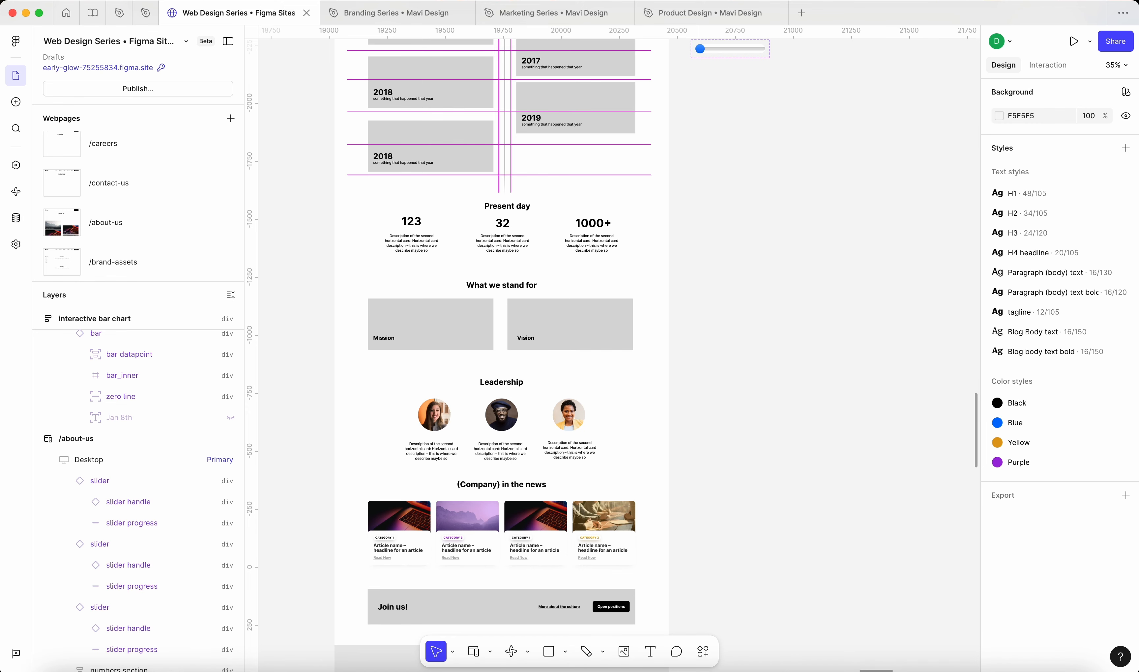
{"action": "key", "text": "p"}
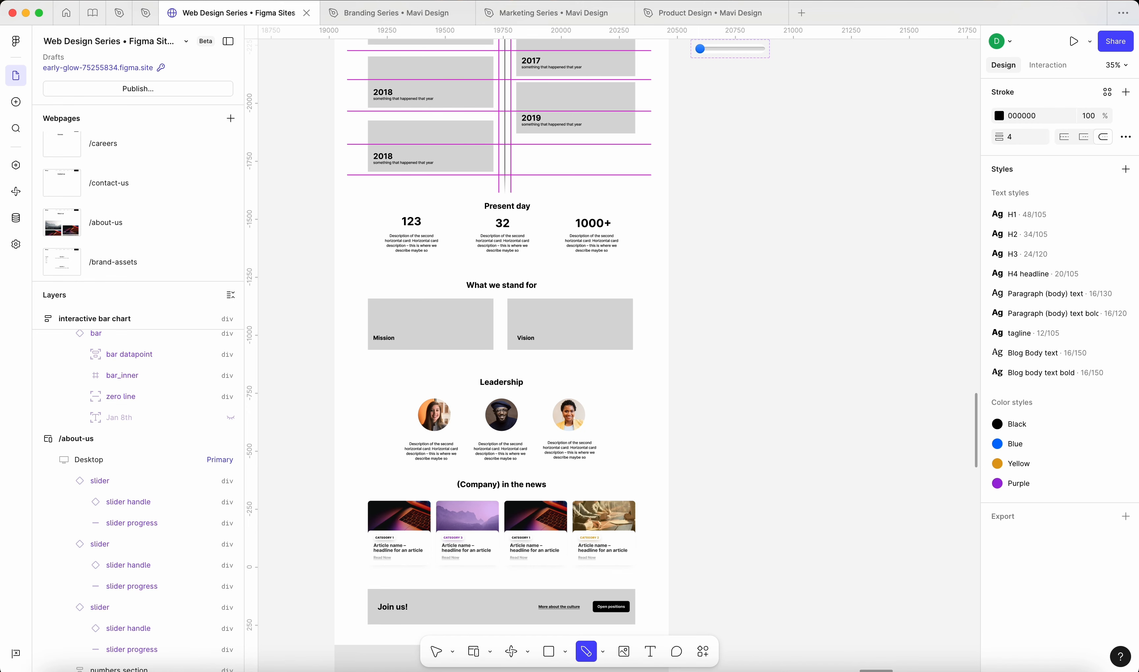
{"action": "scroll", "coordinate": [503, 346], "scroll_direction": "right", "scroll_amount": 5}
{"action": "scroll", "coordinate": [503, 346], "scroll_direction": "down", "scroll_amount": 2}
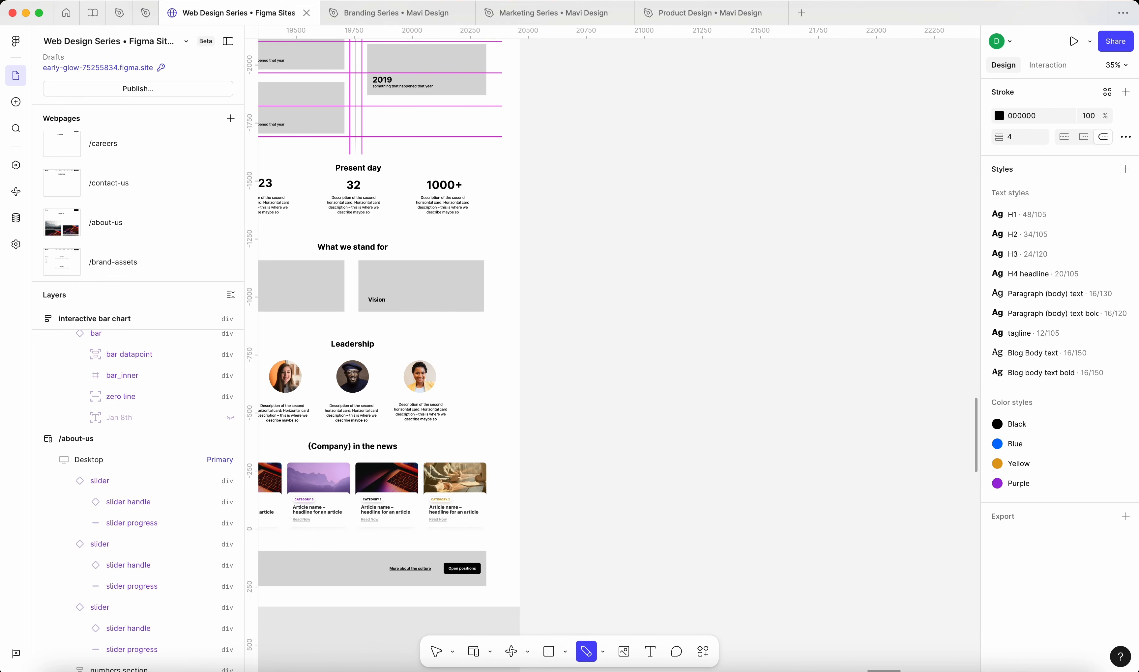
{"action": "scroll", "coordinate": [388, 346], "scroll_direction": "right", "scroll_amount": 5}
{"action": "scroll", "coordinate": [388, 346], "scroll_direction": "left", "scroll_amount": 4}
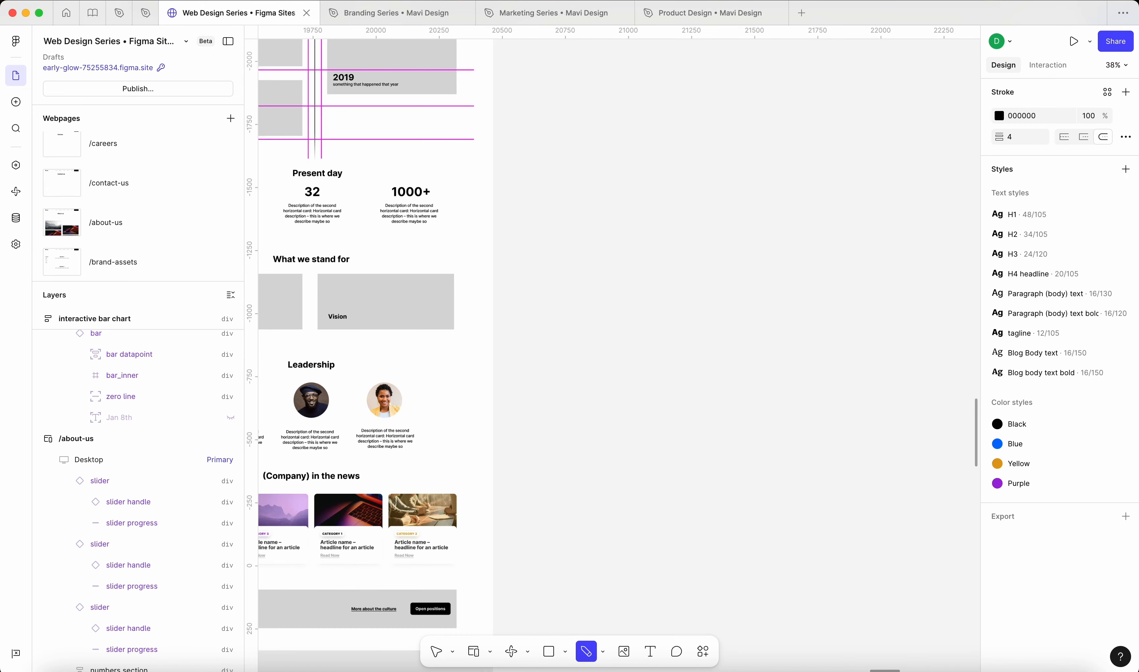
{"action": "scroll", "coordinate": [387, 346], "scroll_direction": "up", "scroll_amount": 1}
{"action": "left_click_drag", "start_coordinate": [822, 191], "coordinate": [819, 318]}
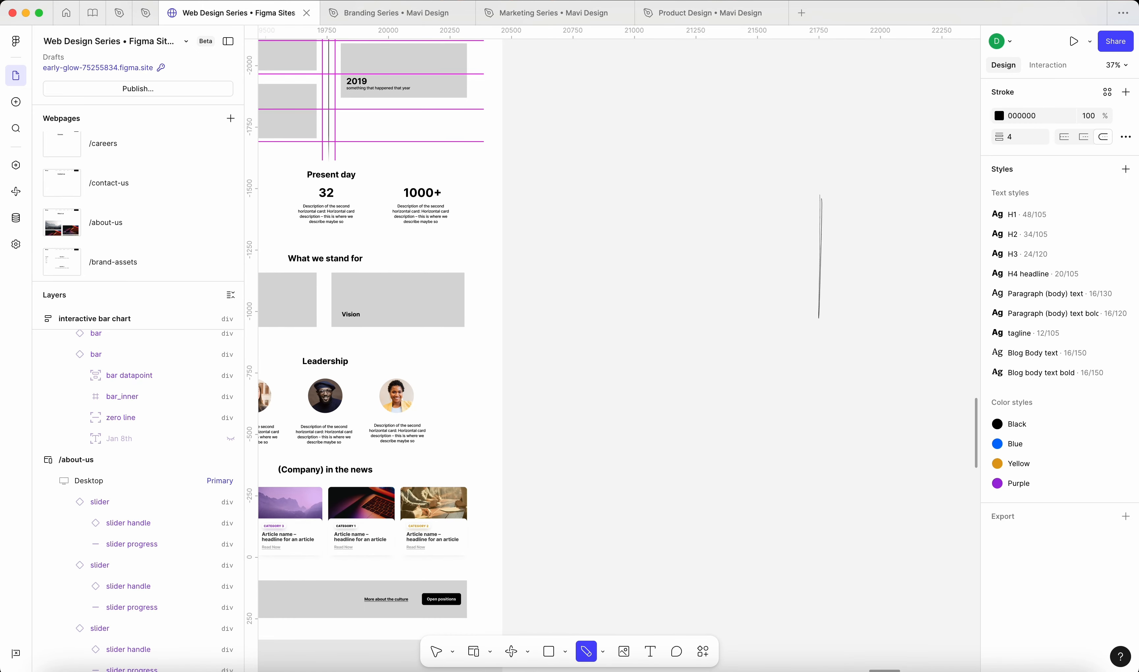
{"action": "mouse_move", "coordinate": [821, 188]}
{"action": "left_mouse_down"}
{"action": "mouse_move", "coordinate": [610, 187]}
{"action": "mouse_move", "coordinate": [587, 240]}
{"action": "mouse_move", "coordinate": [587, 320]}
{"action": "left_mouse_up"}
{"action": "mouse_move", "coordinate": [588, 215]}
{"action": "left_mouse_down"}
{"action": "mouse_move", "coordinate": [630, 184]}
{"action": "mouse_move", "coordinate": [810, 184]}
{"action": "left_mouse_up"}
{"action": "left_click_drag", "start_coordinate": [591, 318], "coordinate": [804, 310]}
{"action": "left_click_drag", "start_coordinate": [588, 318], "coordinate": [818, 316]}
{"action": "left_click_drag", "start_coordinate": [799, 186], "coordinate": [821, 203]}
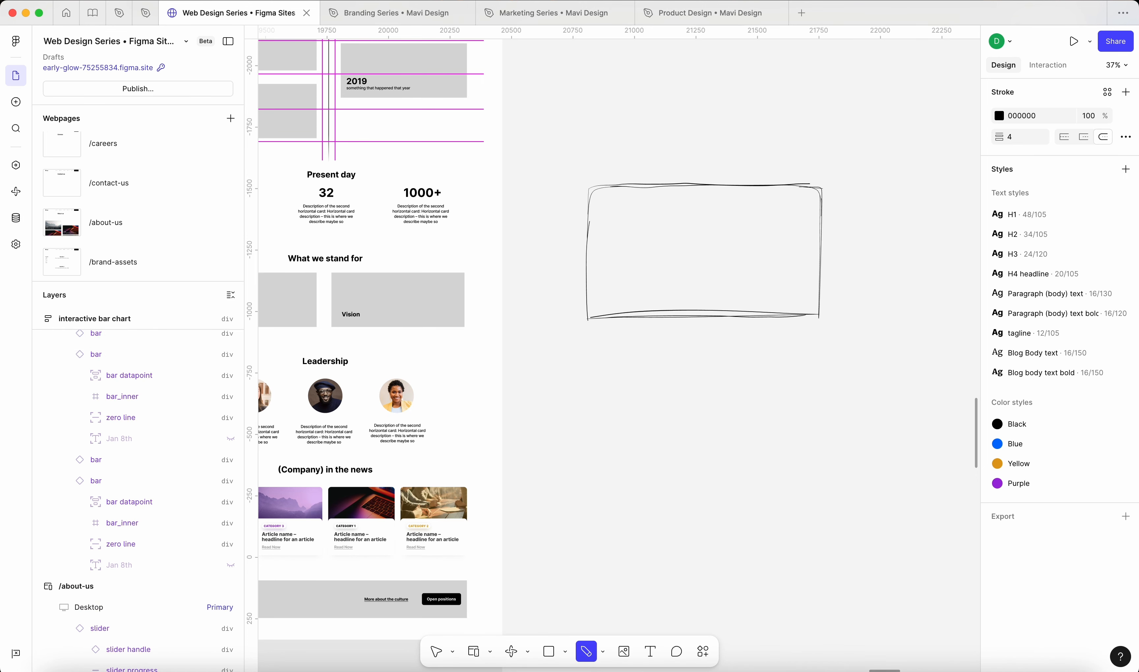
Step: Reinforce the four corners and edges of the sketched frame with extra pencil strokes
{"action": "mouse_move", "coordinate": [609, 187]}
{"action": "left_mouse_down"}
{"action": "mouse_move", "coordinate": [590, 194]}
{"action": "mouse_move", "coordinate": [607, 192]}
{"action": "mouse_move", "coordinate": [608, 213]}
{"action": "left_mouse_up"}
{"action": "scroll", "coordinate": [817, 253], "scroll_direction": "down", "scroll_amount": 2}
{"action": "left_click_drag", "start_coordinate": [803, 193], "coordinate": [824, 200]}
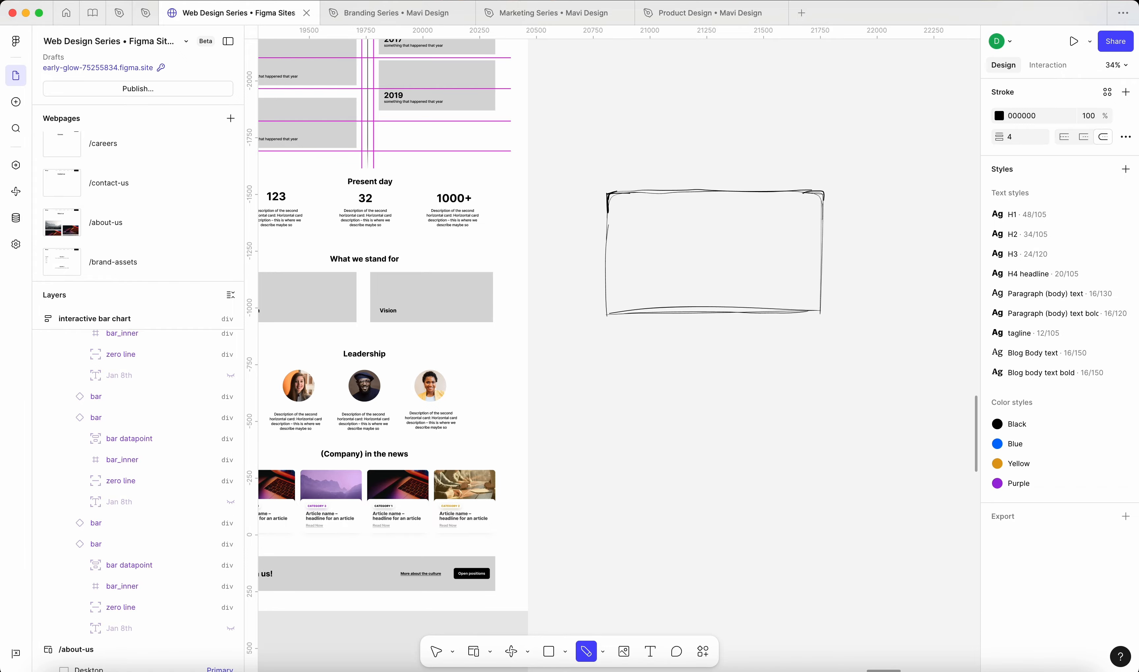
{"action": "scroll", "coordinate": [481, 291], "scroll_direction": "down", "scroll_amount": 15}
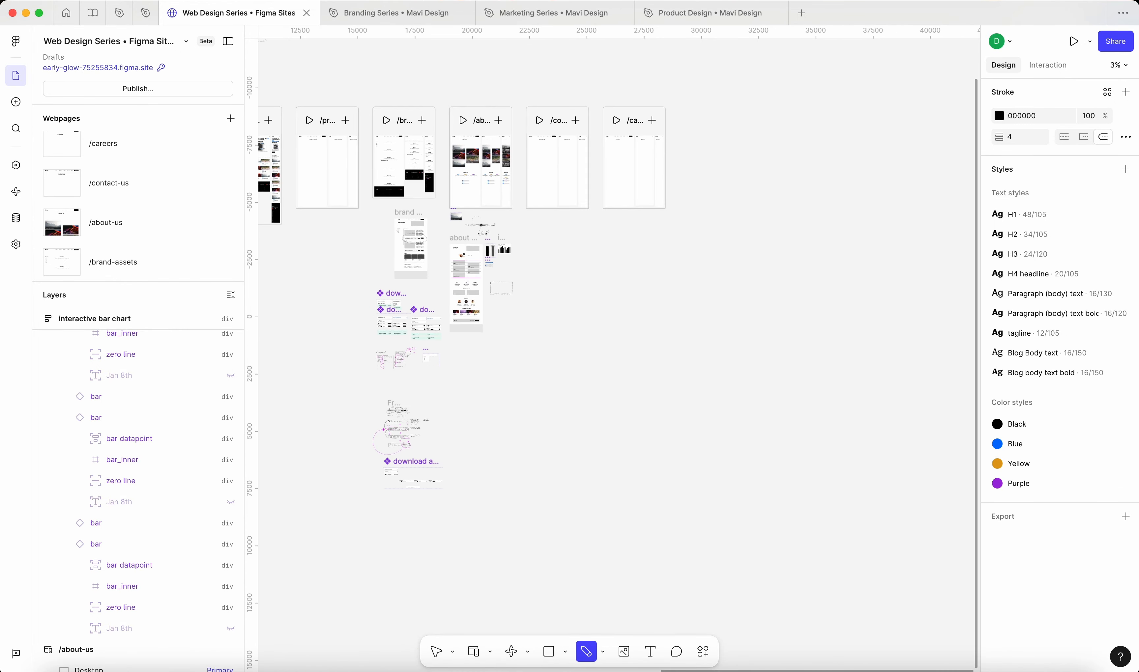
{"action": "scroll", "coordinate": [618, 323], "scroll_direction": "down", "scroll_amount": 5}
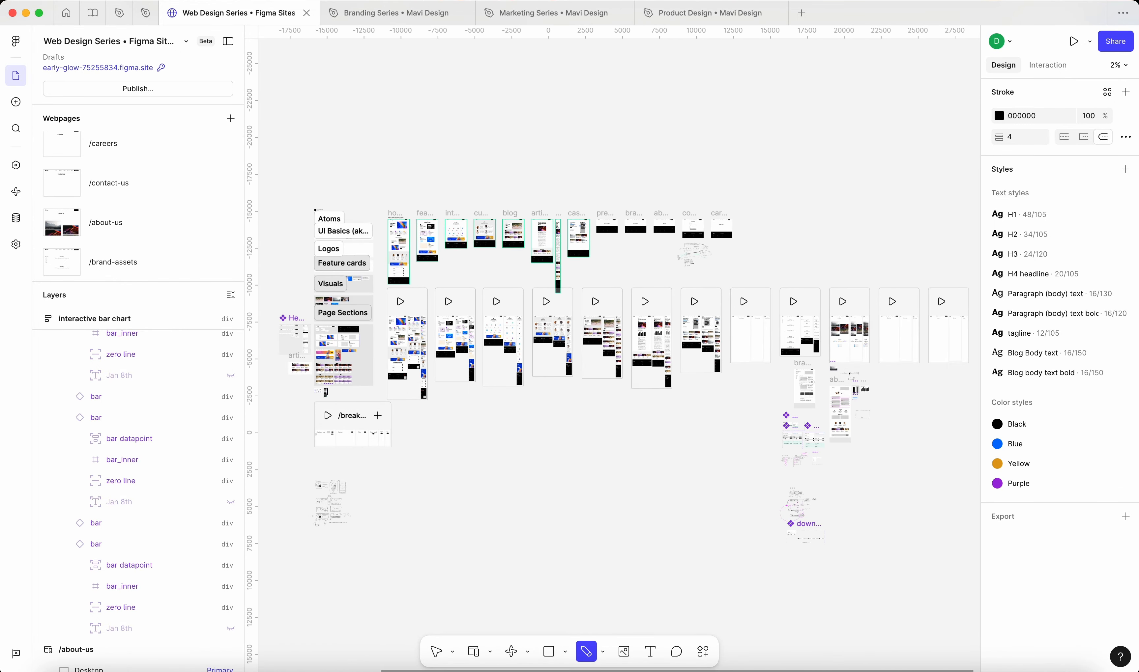
{"action": "scroll", "coordinate": [546, 263], "scroll_direction": "down", "scroll_amount": 1}
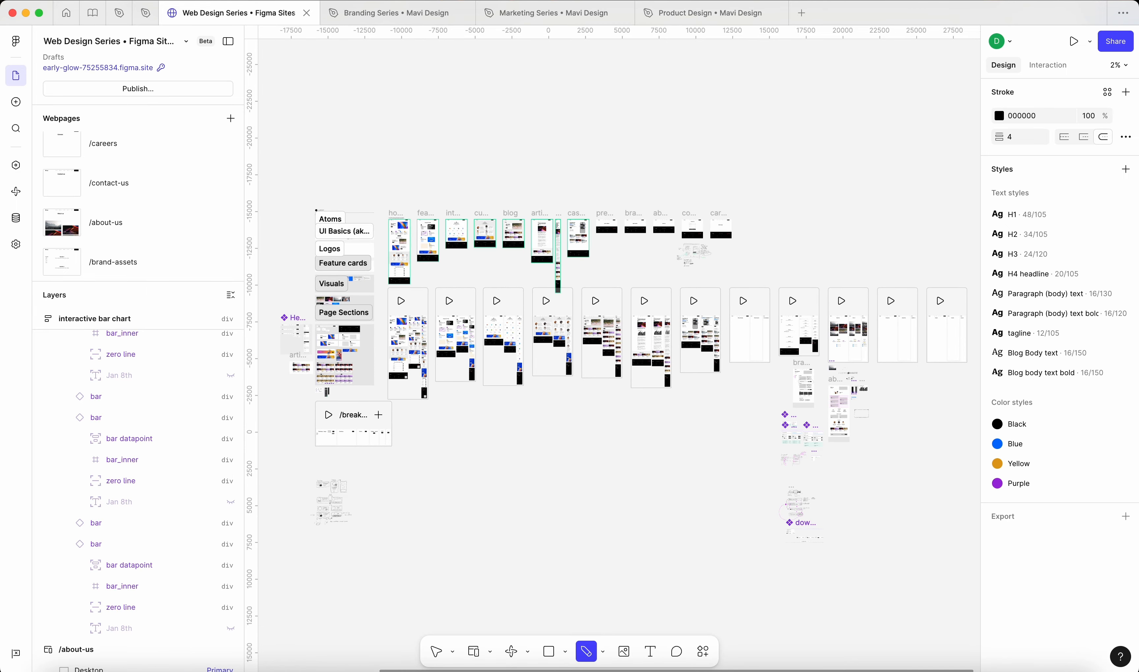
{"action": "scroll", "coordinate": [866, 416], "scroll_direction": "up", "scroll_amount": 15}
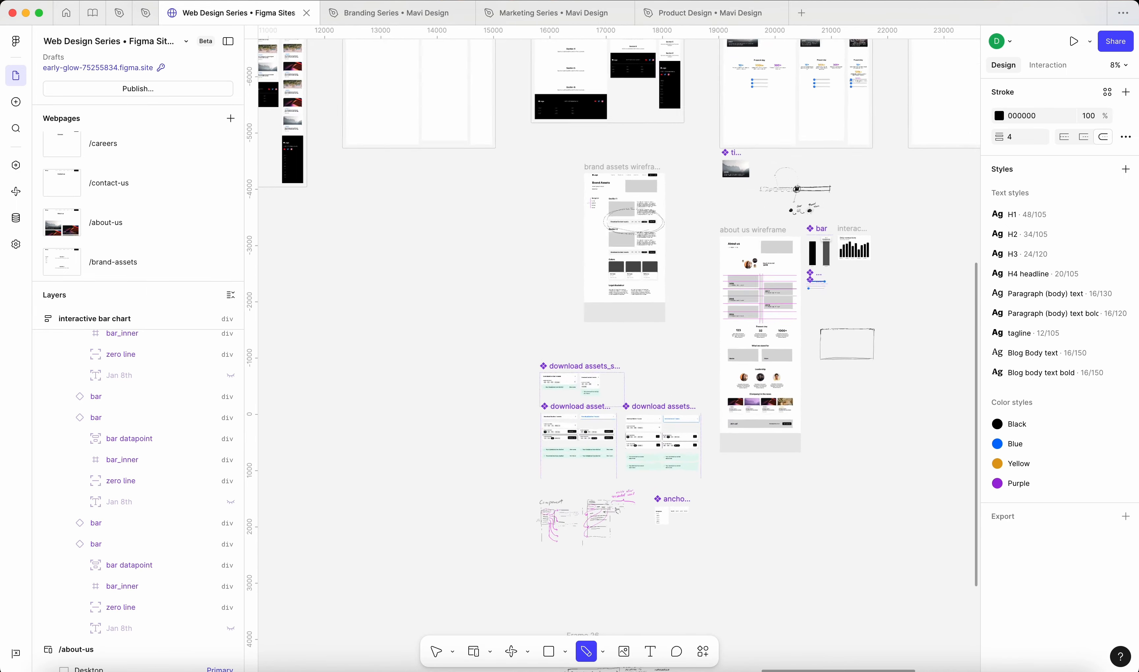
{"action": "mouse_move", "coordinate": [910, 424]}
{"action": "left_mouse_down"}
{"action": "mouse_move", "coordinate": [880, 462]}
{"action": "mouse_move", "coordinate": [906, 462]}
{"action": "mouse_move", "coordinate": [902, 426]}
{"action": "mouse_move", "coordinate": [872, 460]}
{"action": "left_mouse_up"}
{"action": "left_click_drag", "start_coordinate": [495, 229], "coordinate": [526, 224]}
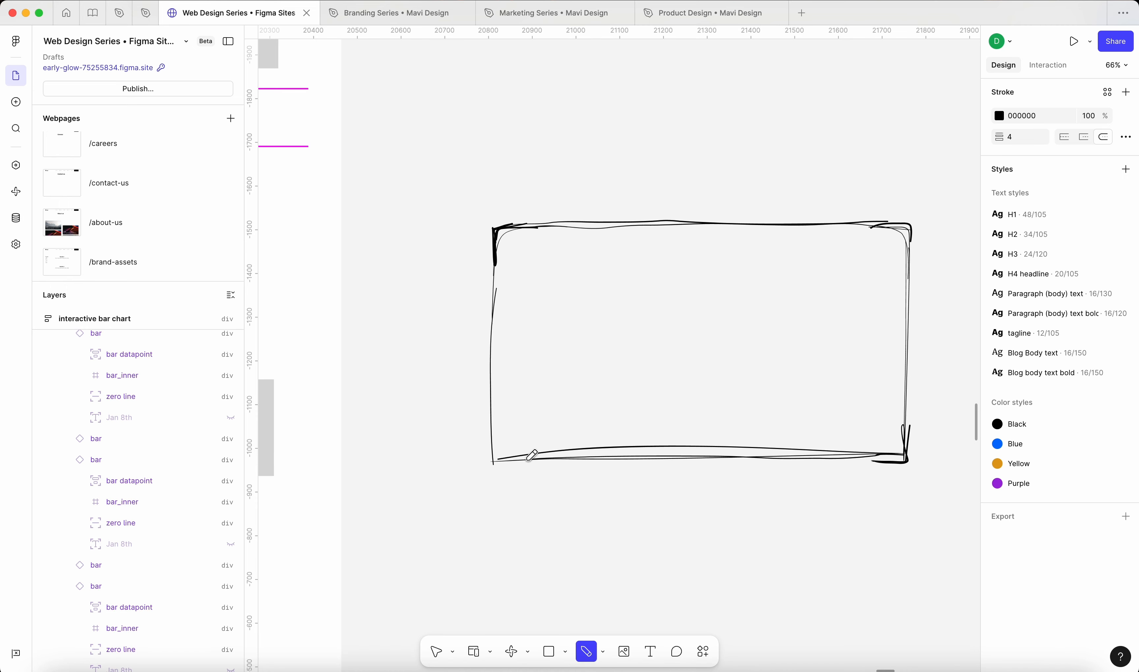
{"action": "mouse_move", "coordinate": [527, 460]}
{"action": "left_mouse_down"}
{"action": "mouse_move", "coordinate": [489, 432]}
{"action": "mouse_move", "coordinate": [487, 461]}
{"action": "left_mouse_up"}
{"action": "mouse_move", "coordinate": [889, 223]}
{"action": "left_mouse_down"}
{"action": "mouse_move", "coordinate": [912, 239]}
{"action": "mouse_move", "coordinate": [905, 432]}
{"action": "left_mouse_up"}
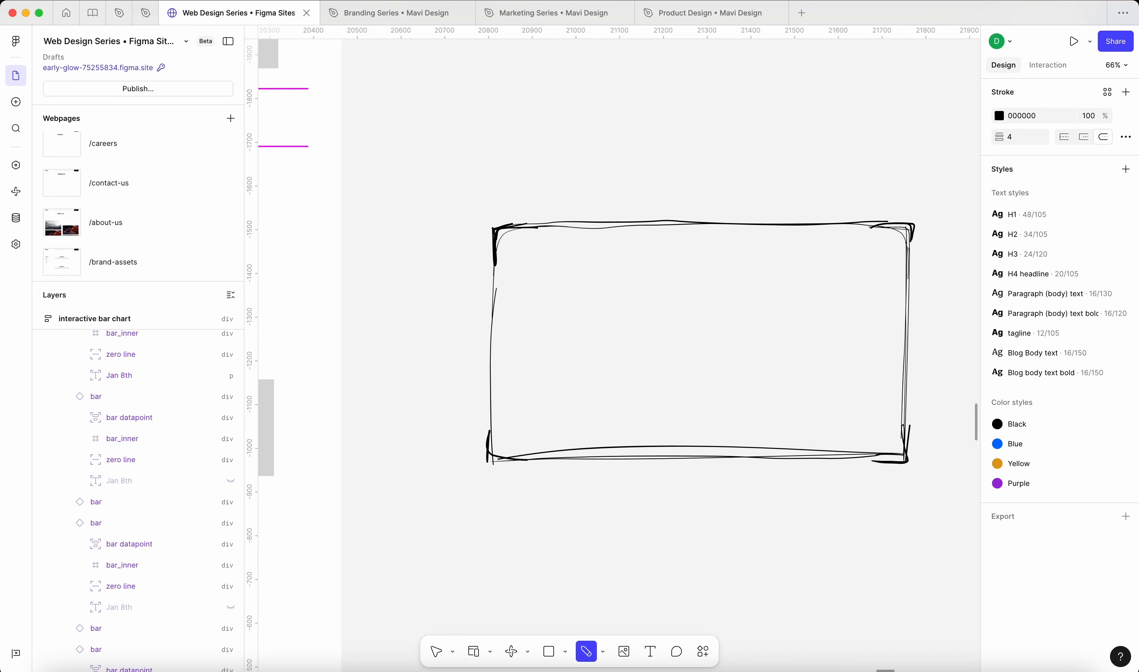
{"action": "left_click_drag", "start_coordinate": [818, 225], "coordinate": [877, 227]}
{"action": "left_click_drag", "start_coordinate": [488, 439], "coordinate": [498, 461]}
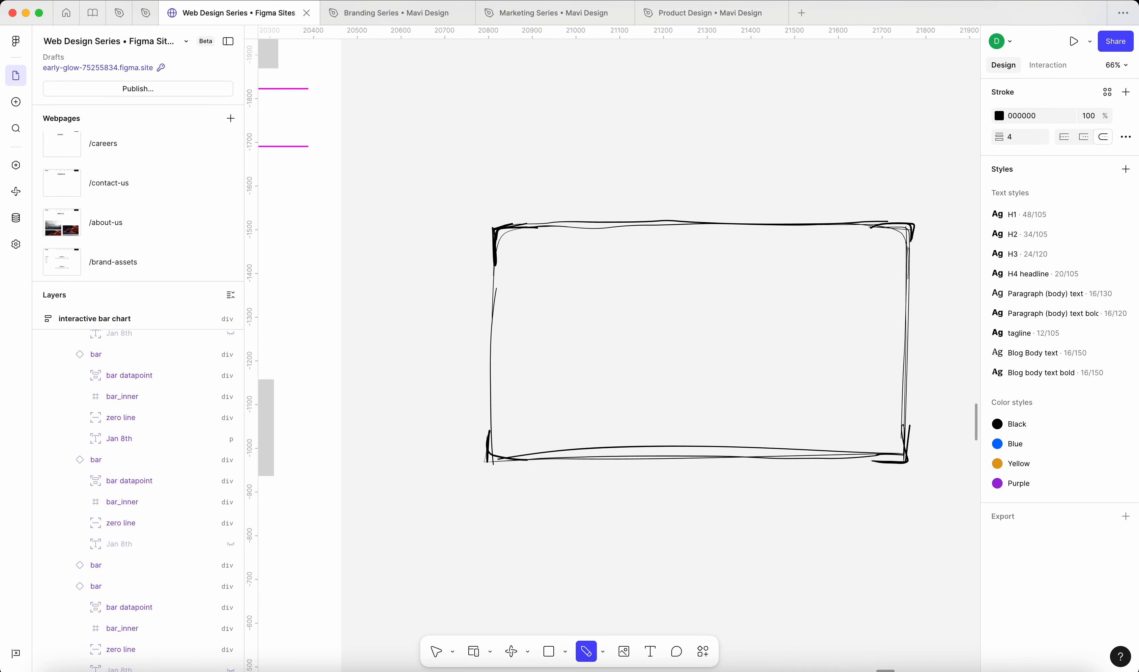
Step: Handwrite the heading "What we stand for" inside the upper-left corner of the sketched frame
{"action": "scroll", "coordinate": [614, 346], "scroll_direction": "right", "scroll_amount": 3}
{"action": "scroll", "coordinate": [614, 347], "scroll_direction": "down", "scroll_amount": 2}
{"action": "scroll", "coordinate": [830, 231], "scroll_direction": "up", "scroll_amount": 2}
{"action": "scroll", "coordinate": [824, 222], "scroll_direction": "down", "scroll_amount": 8}
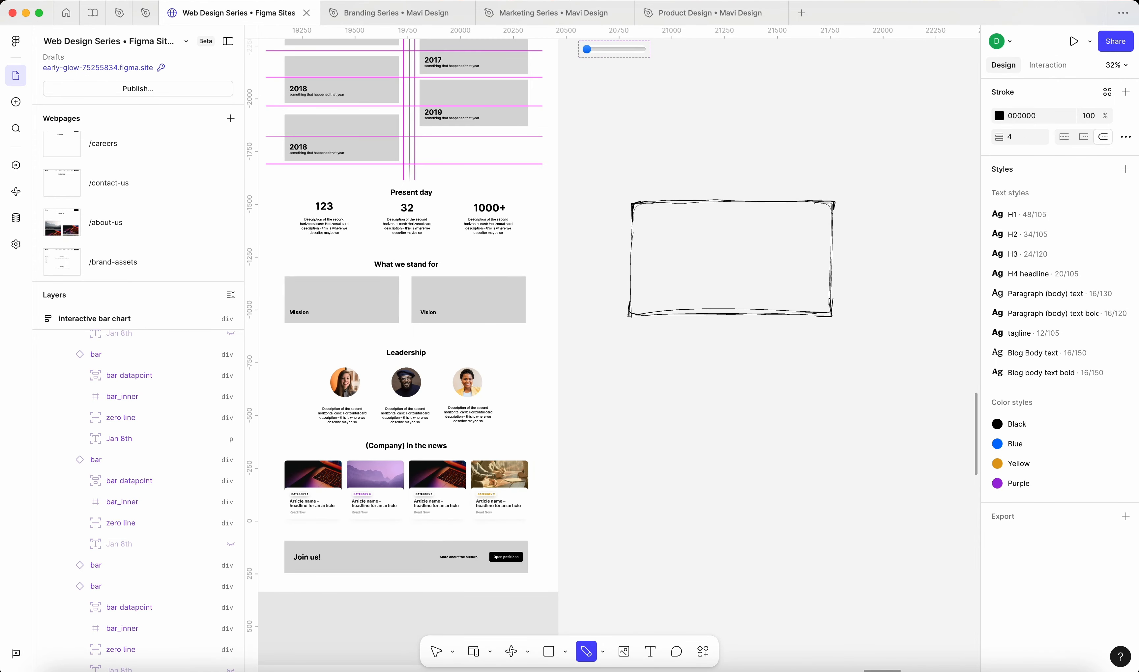
{"action": "scroll", "coordinate": [840, 243], "scroll_direction": "up", "scroll_amount": 5}
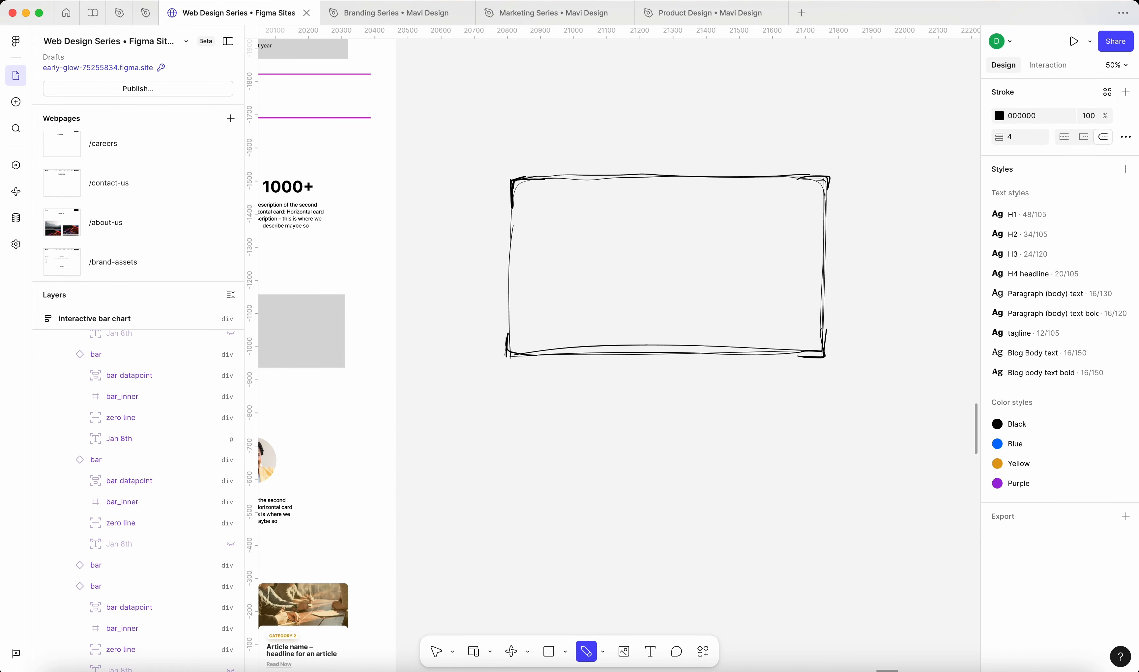
{"action": "left_click_drag", "start_coordinate": [529, 193], "coordinate": [600, 201]}
{"action": "left_click_drag", "start_coordinate": [604, 191], "coordinate": [604, 202]}
{"action": "left_click_drag", "start_coordinate": [600, 196], "coordinate": [615, 199]}
{"action": "left_click_drag", "start_coordinate": [616, 195], "coordinate": [628, 198]}
{"action": "left_click_drag", "start_coordinate": [647, 190], "coordinate": [645, 198]}
{"action": "left_click_drag", "start_coordinate": [639, 194], "coordinate": [648, 195]}
{"action": "left_click_drag", "start_coordinate": [649, 197], "coordinate": [665, 195]}
Step: Sketch a thin horizontal divider under the heading, spanning the full width of the frame
{"action": "scroll", "coordinate": [871, 188], "scroll_direction": "up", "scroll_amount": 4}
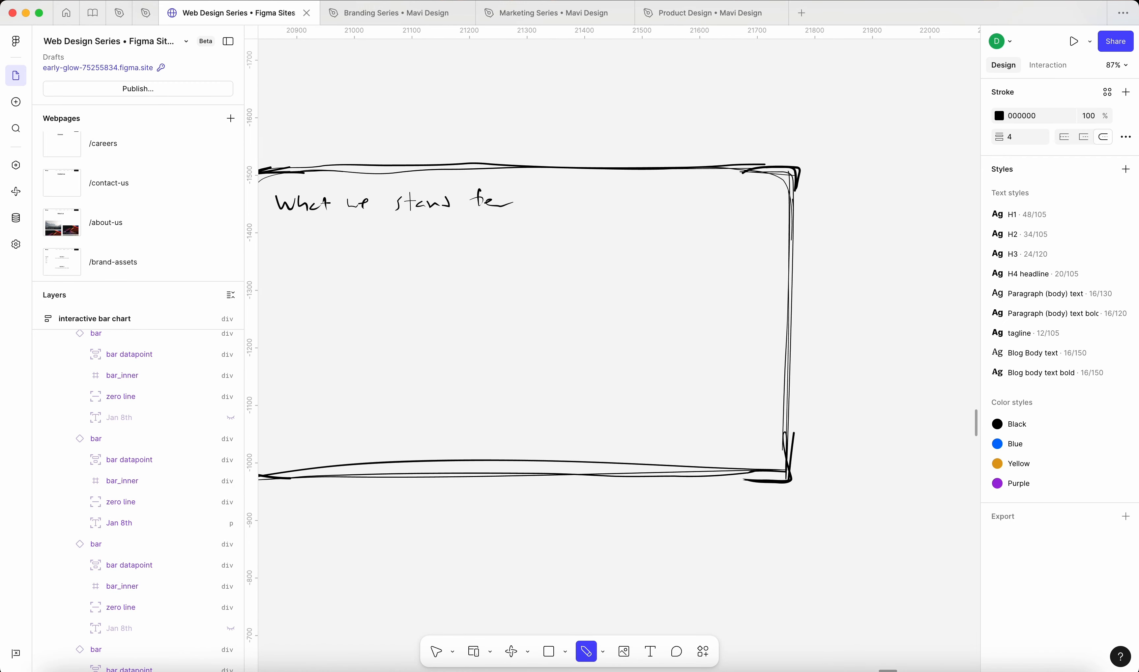
{"action": "mouse_move", "coordinate": [789, 229]}
{"action": "left_mouse_down"}
{"action": "mouse_move", "coordinate": [282, 230]}
{"action": "mouse_move", "coordinate": [666, 235]}
{"action": "left_mouse_up"}
{"action": "scroll", "coordinate": [808, 231], "scroll_direction": "down", "scroll_amount": 5}
{"action": "scroll", "coordinate": [807, 231], "scroll_direction": "up", "scroll_amount": 5}
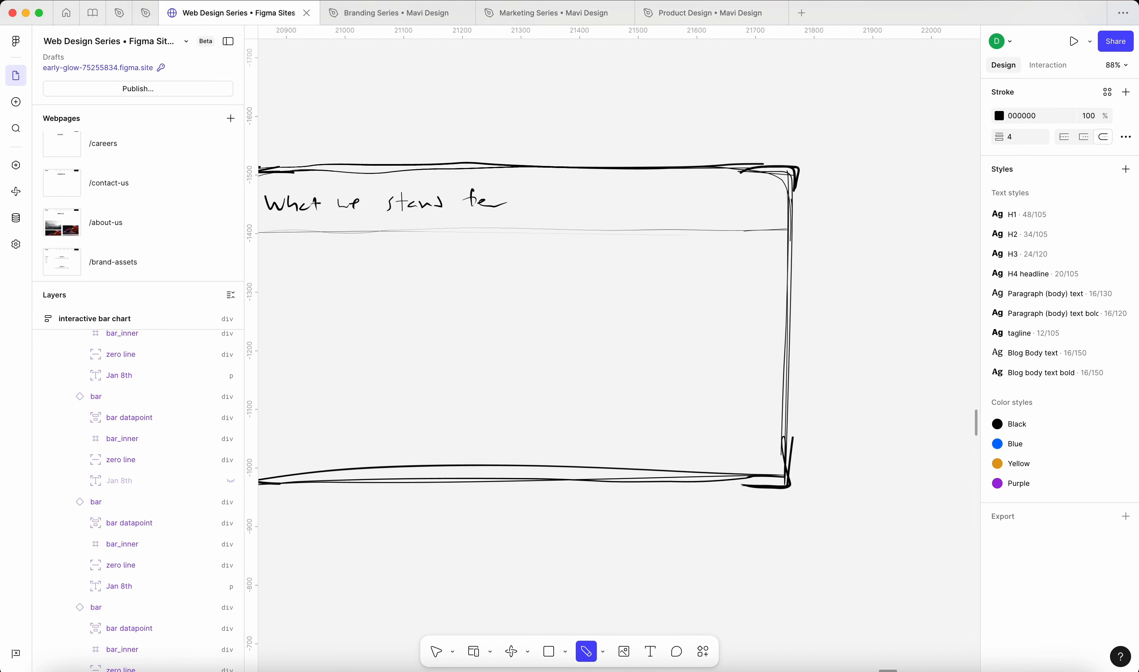
{"action": "scroll", "coordinate": [855, 235], "scroll_direction": "down", "scroll_amount": 5}
{"action": "left_click_drag", "start_coordinate": [399, 231], "coordinate": [383, 235]}
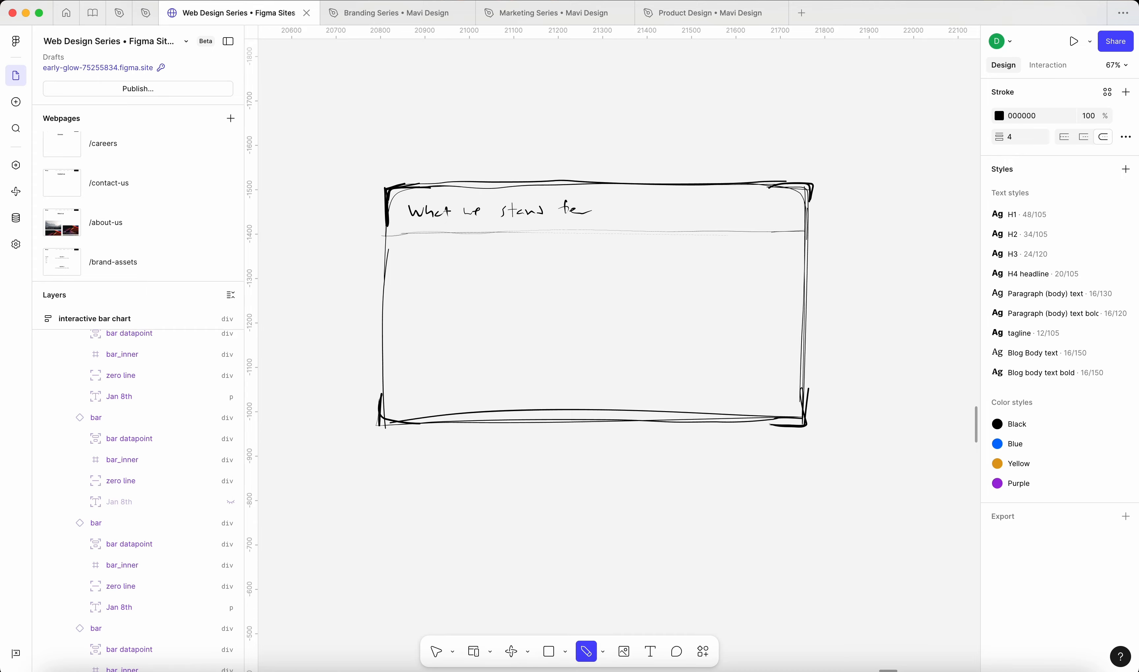
Step: Sketch a target icon labelled "Mission" and an eye icon labelled "Vision" beside the heading, with a thick underline beneath Mission
{"action": "scroll", "coordinate": [574, 204], "scroll_direction": "up", "scroll_amount": 5}
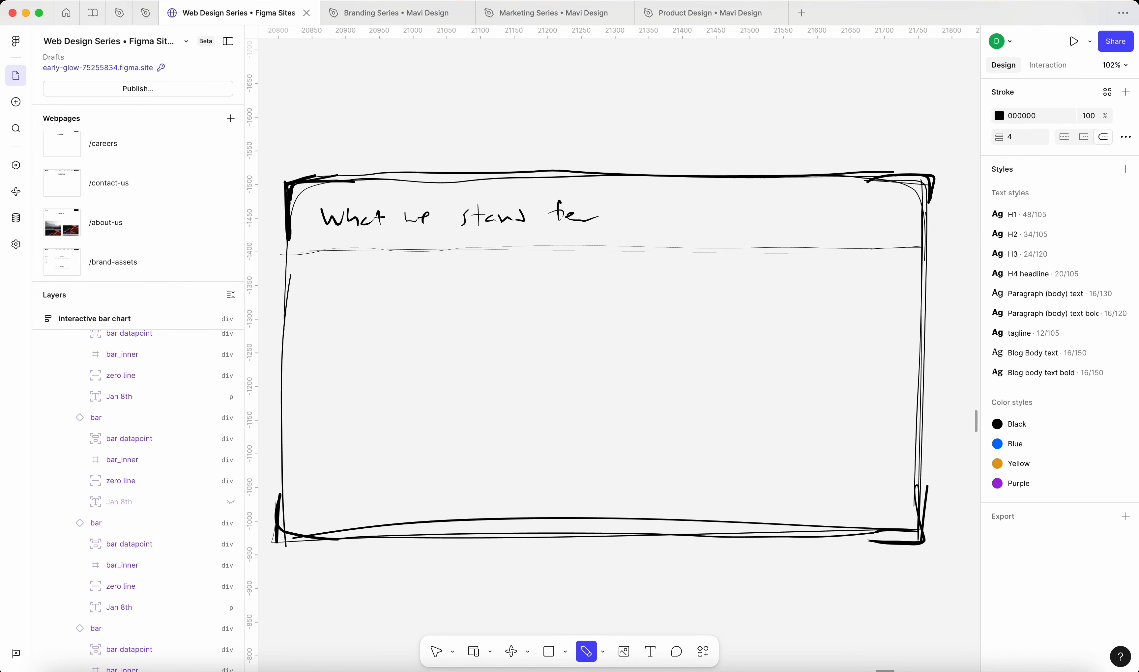
{"action": "mouse_move", "coordinate": [662, 222]}
{"action": "left_mouse_down"}
{"action": "mouse_move", "coordinate": [659, 204]}
{"action": "mouse_move", "coordinate": [664, 220]}
{"action": "mouse_move", "coordinate": [656, 213]}
{"action": "left_mouse_up"}
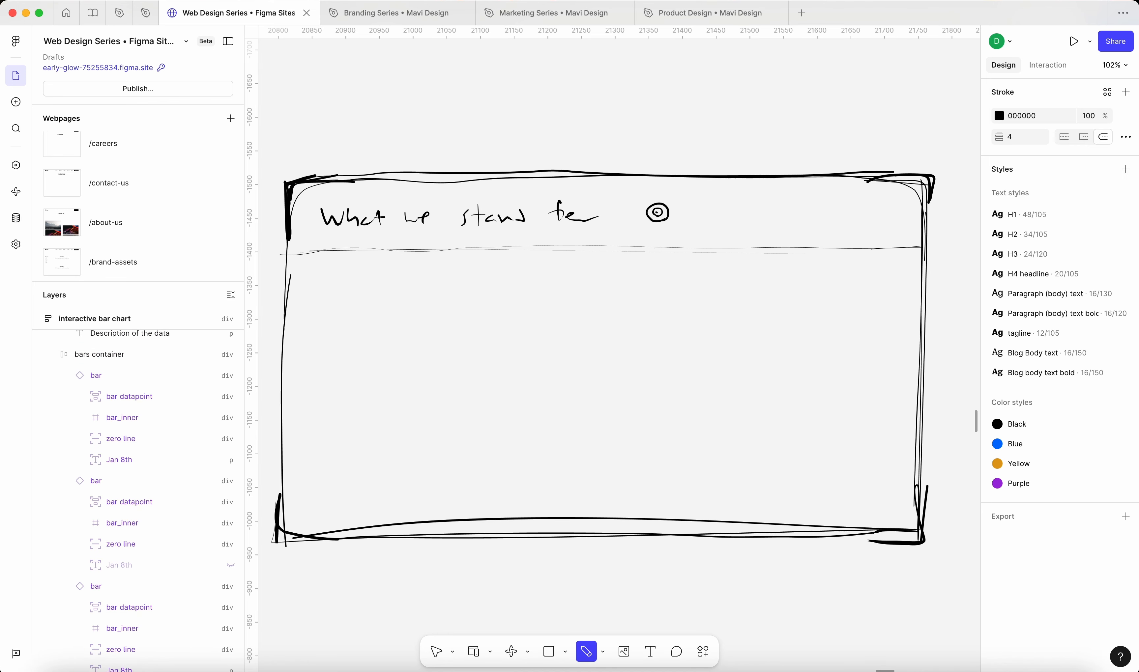
{"action": "left_click_drag", "start_coordinate": [680, 220], "coordinate": [729, 218]}
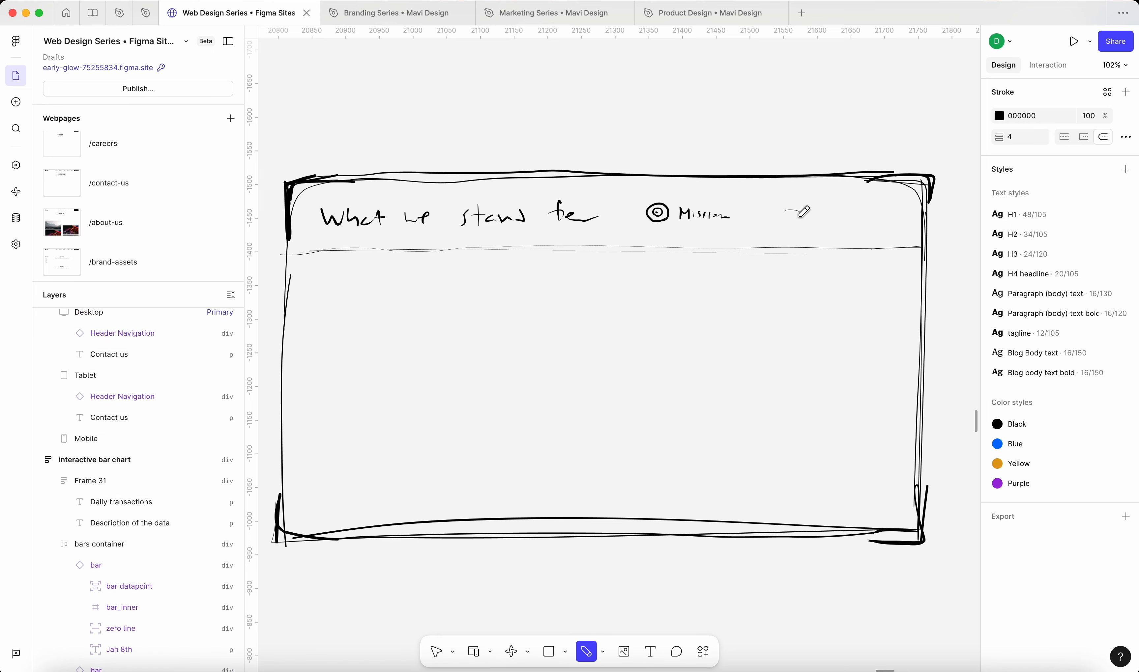
{"action": "left_click_drag", "start_coordinate": [814, 209], "coordinate": [828, 219]}
{"action": "left_click_drag", "start_coordinate": [835, 213], "coordinate": [864, 218]}
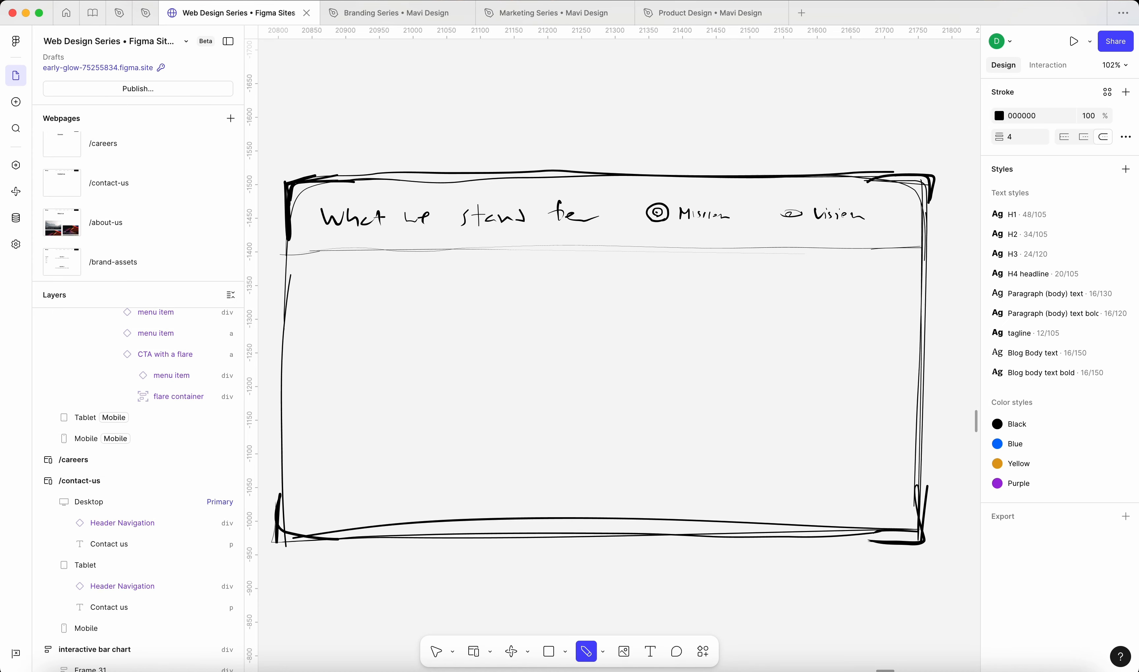
{"action": "left_click_drag", "start_coordinate": [617, 246], "coordinate": [760, 248]}
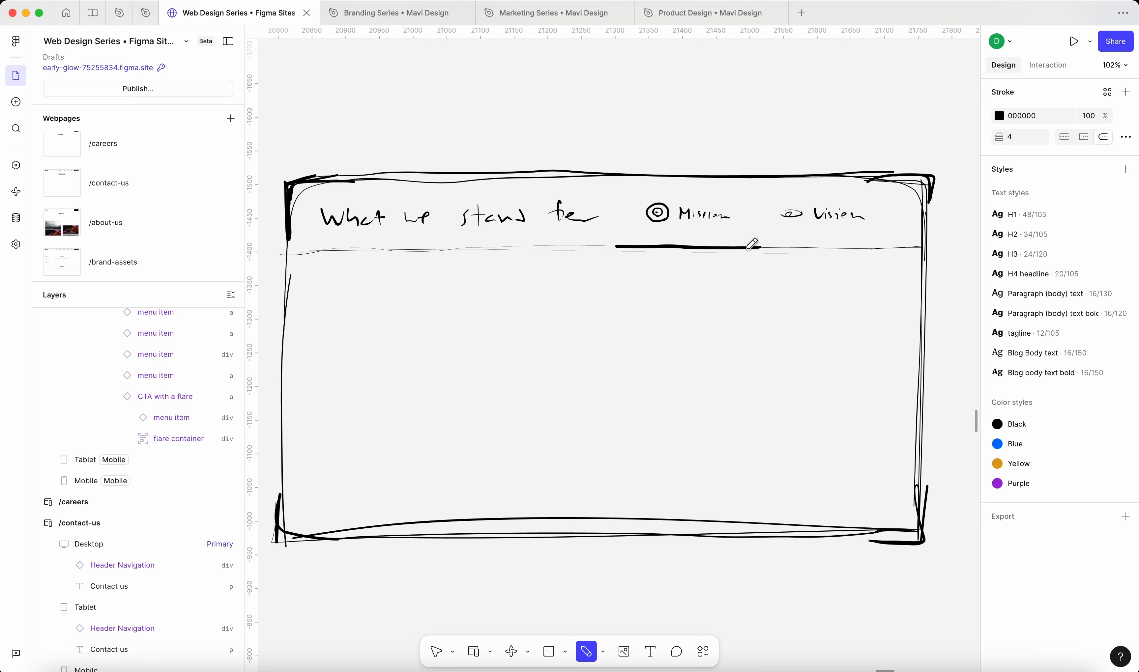
{"action": "left_click_drag", "start_coordinate": [617, 245], "coordinate": [751, 240]}
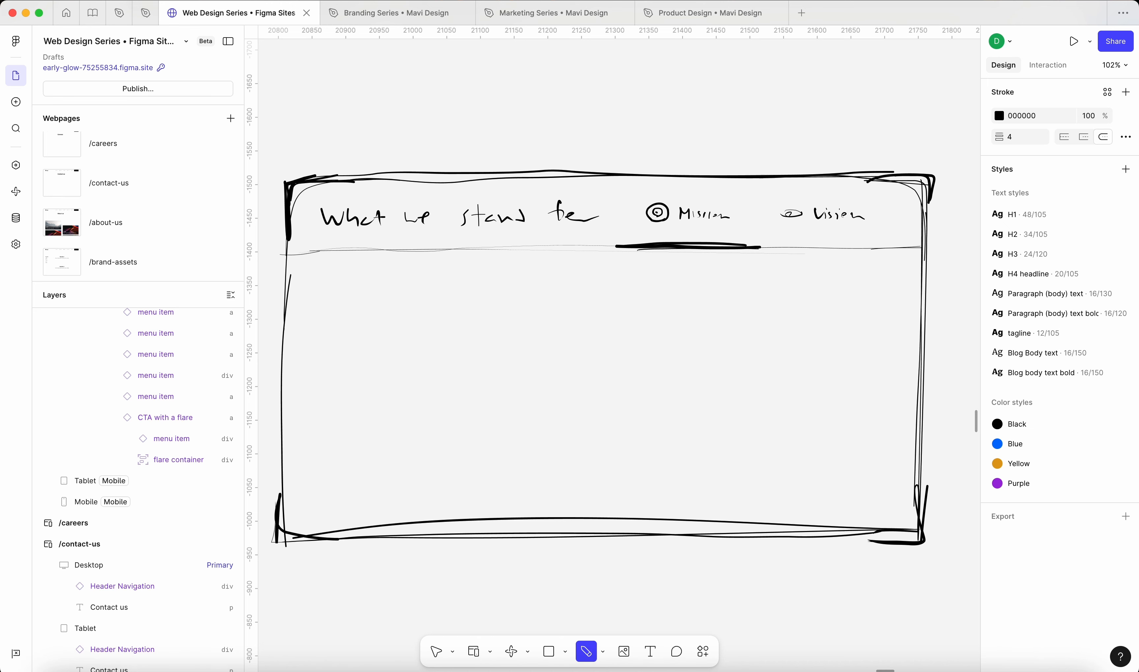
Step: Sketch a rough illustration with loose pencil strokes in the right half of the frame, below the Mission and Vision tabs
{"action": "left_click_drag", "start_coordinate": [908, 378], "coordinate": [729, 365]}
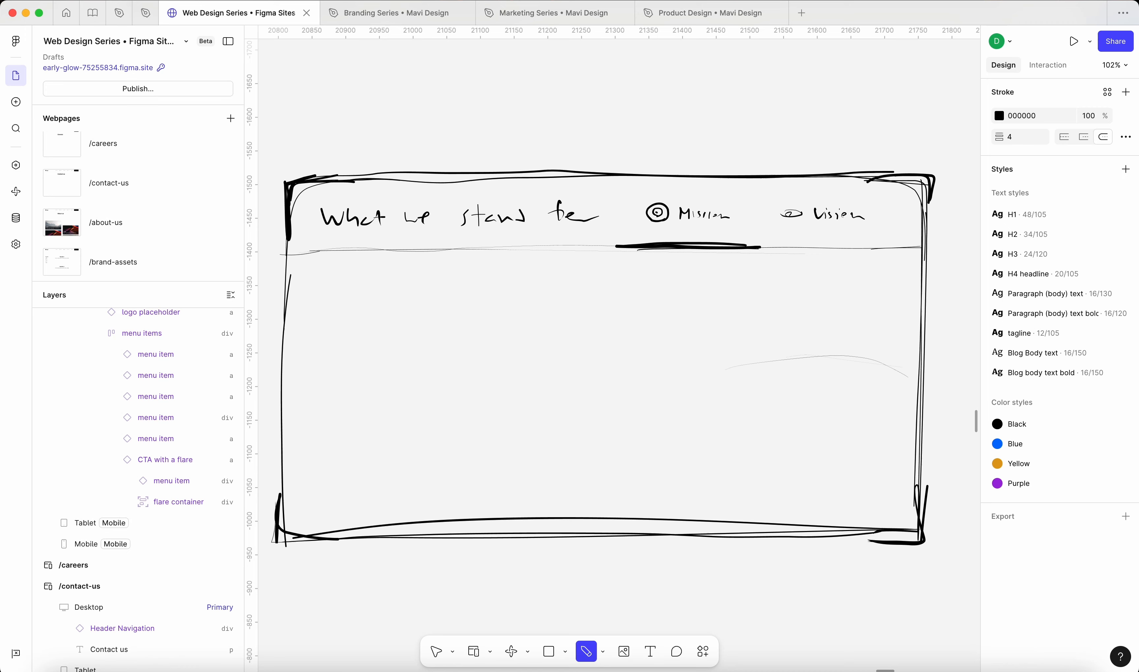
{"action": "left_click_drag", "start_coordinate": [815, 352], "coordinate": [889, 360]}
{"action": "mouse_move", "coordinate": [827, 343]}
{"action": "left_mouse_down"}
{"action": "mouse_move", "coordinate": [783, 347]}
{"action": "mouse_move", "coordinate": [764, 328]}
{"action": "left_mouse_up"}
{"action": "mouse_move", "coordinate": [780, 311]}
{"action": "left_mouse_down"}
{"action": "mouse_move", "coordinate": [779, 378]}
{"action": "mouse_move", "coordinate": [753, 343]}
{"action": "left_mouse_up"}
{"action": "left_click_drag", "start_coordinate": [767, 323], "coordinate": [754, 481]}
{"action": "mouse_move", "coordinate": [761, 369]}
{"action": "left_mouse_down"}
{"action": "mouse_move", "coordinate": [663, 374]}
{"action": "mouse_move", "coordinate": [669, 469]}
{"action": "left_mouse_up"}
{"action": "left_click_drag", "start_coordinate": [651, 450], "coordinate": [664, 408]}
{"action": "mouse_move", "coordinate": [743, 377]}
{"action": "left_mouse_down"}
{"action": "mouse_move", "coordinate": [793, 309]}
{"action": "mouse_move", "coordinate": [819, 311]}
{"action": "mouse_move", "coordinate": [757, 318]}
{"action": "left_mouse_up"}
{"action": "mouse_move", "coordinate": [759, 433]}
{"action": "left_mouse_down"}
{"action": "mouse_move", "coordinate": [741, 429]}
{"action": "mouse_move", "coordinate": [732, 473]}
{"action": "mouse_move", "coordinate": [751, 477]}
{"action": "left_mouse_up"}
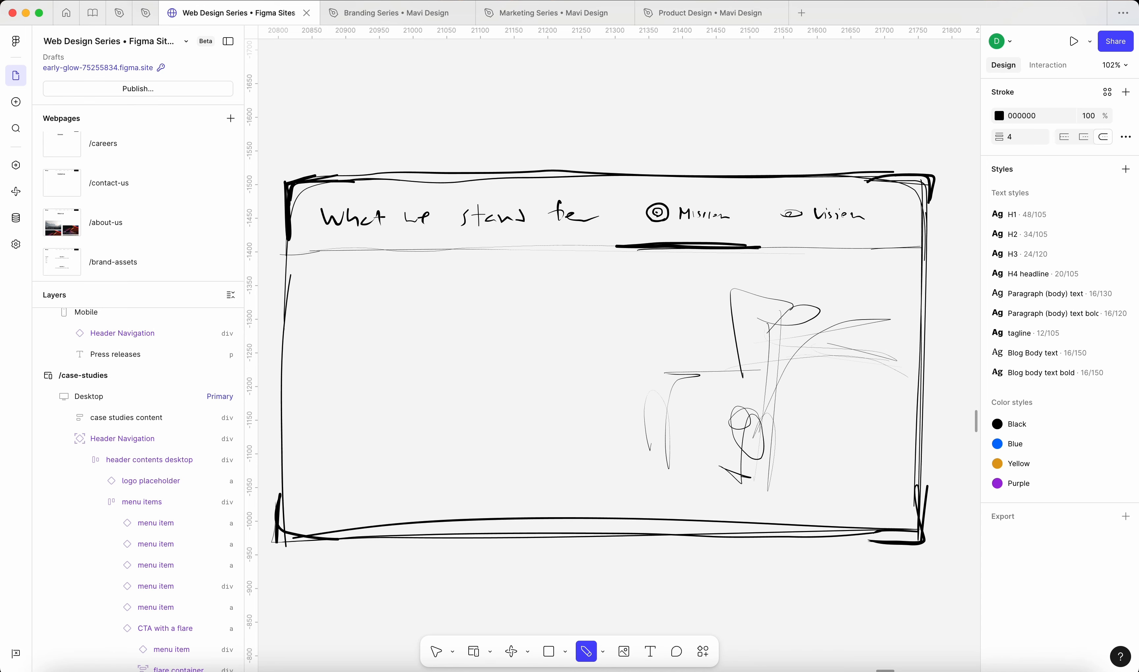
Step: Sketch four text lines and a short line in the frame's lower-left area, with a boxed title placeholder above them
{"action": "mouse_move", "coordinate": [316, 431]}
{"action": "left_mouse_down"}
{"action": "mouse_move", "coordinate": [469, 426]}
{"action": "mouse_move", "coordinate": [468, 439]}
{"action": "left_mouse_up"}
{"action": "mouse_move", "coordinate": [316, 460]}
{"action": "left_mouse_down"}
{"action": "mouse_move", "coordinate": [475, 453]}
{"action": "mouse_move", "coordinate": [462, 470]}
{"action": "left_mouse_up"}
{"action": "left_click_drag", "start_coordinate": [310, 497], "coordinate": [343, 500]}
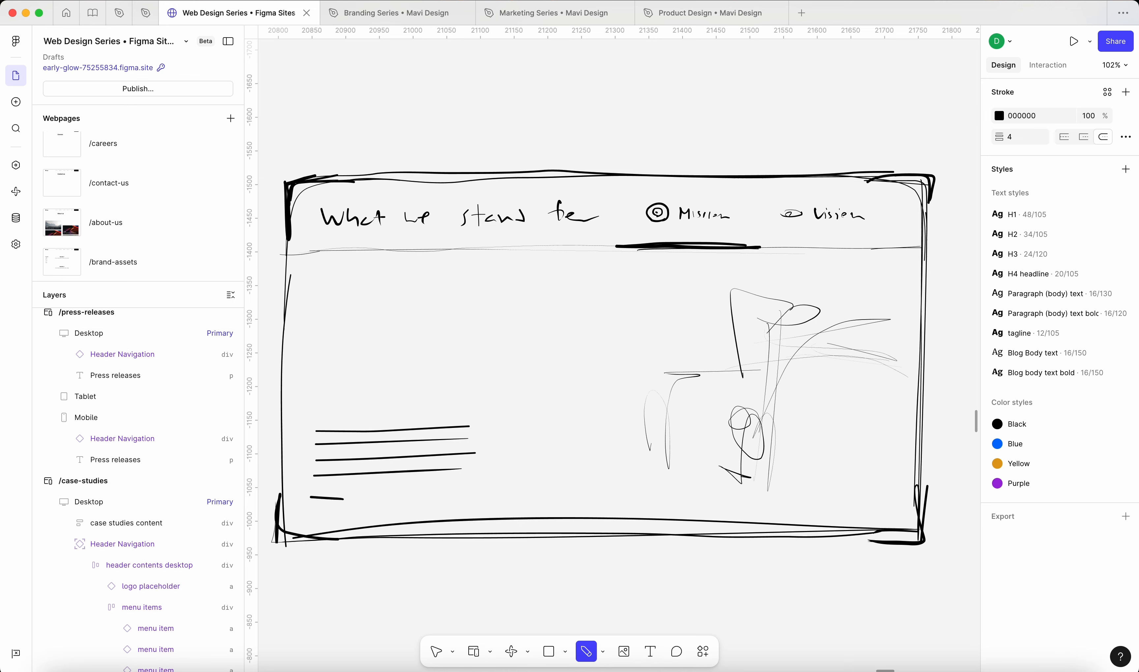
{"action": "mouse_move", "coordinate": [319, 365]}
{"action": "left_mouse_down"}
{"action": "mouse_move", "coordinate": [411, 395]}
{"action": "mouse_move", "coordinate": [316, 406]}
{"action": "mouse_move", "coordinate": [406, 398]}
{"action": "left_mouse_up"}
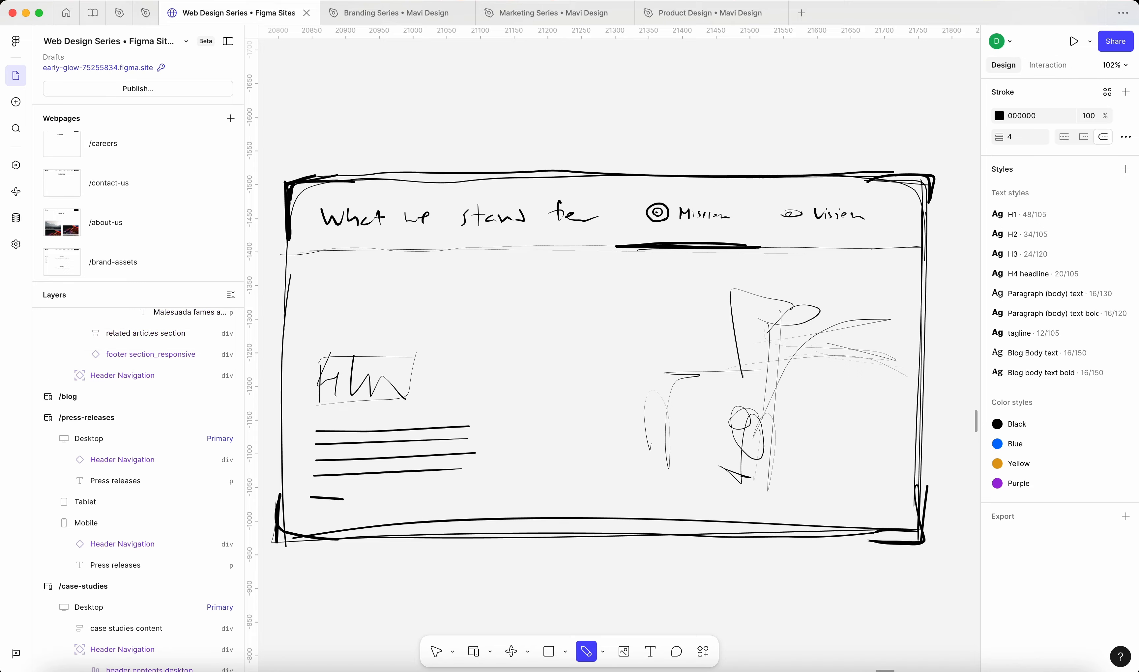
Step: Sketch a second column of thinner text lines between the first text block and the illustration
{"action": "scroll", "coordinate": [424, 332], "scroll_direction": "down", "scroll_amount": 5}
{"action": "scroll", "coordinate": [440, 323], "scroll_direction": "up", "scroll_amount": 5}
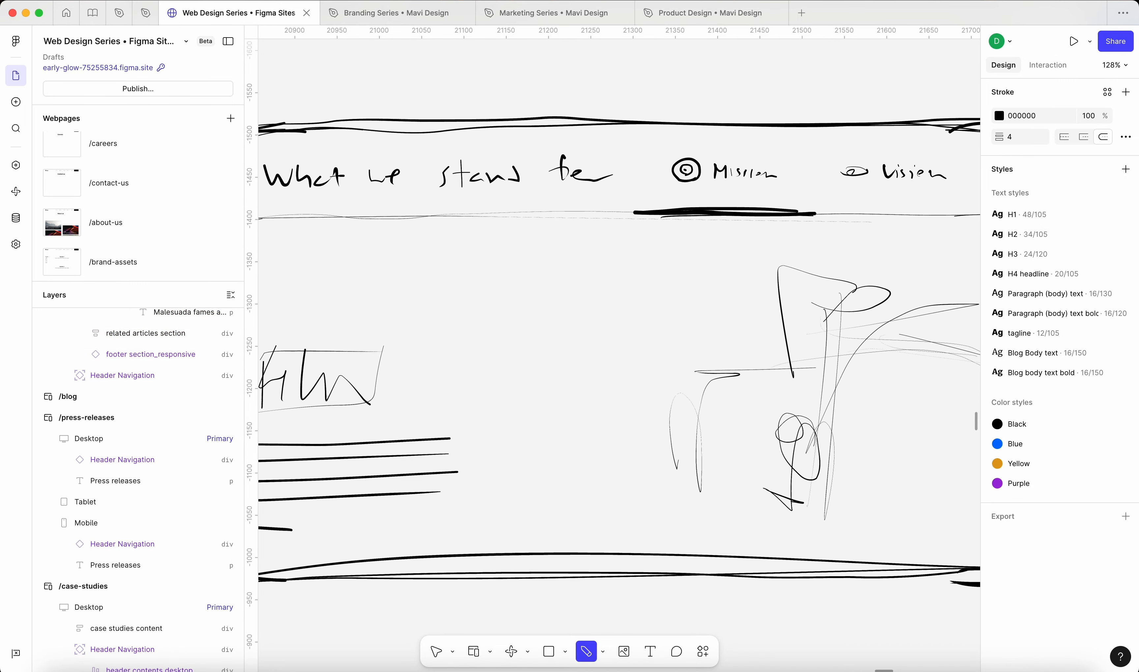
{"action": "scroll", "coordinate": [441, 323], "scroll_direction": "down", "scroll_amount": 3}
{"action": "left_click_drag", "start_coordinate": [498, 420], "coordinate": [597, 428]}
{"action": "left_click_drag", "start_coordinate": [494, 462], "coordinate": [591, 457]}
{"action": "scroll", "coordinate": [455, 277], "scroll_direction": "up", "scroll_amount": 3}
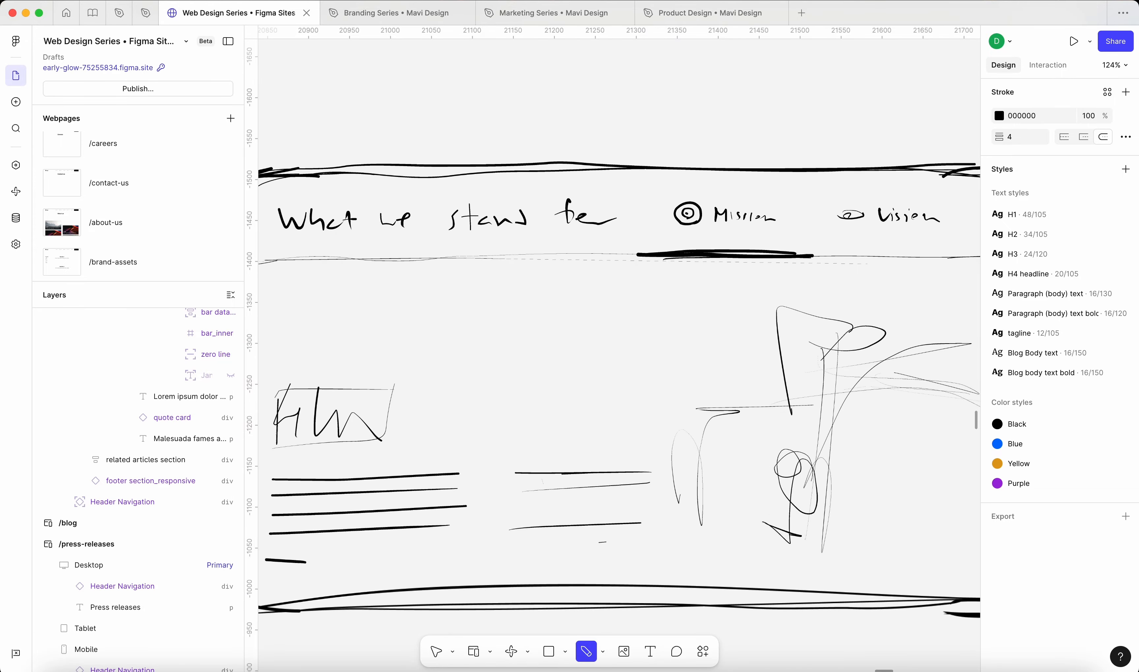
{"action": "scroll", "coordinate": [455, 278], "scroll_direction": "down", "scroll_amount": 5}
{"action": "scroll", "coordinate": [618, 346], "scroll_direction": "down", "scroll_amount": 5}
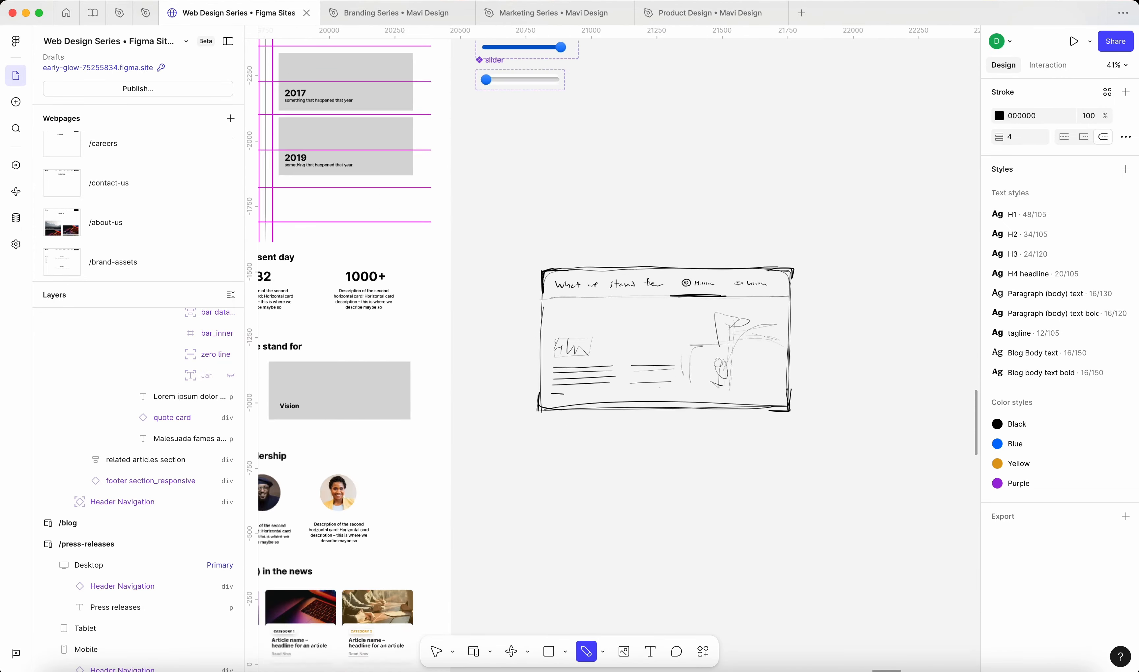
{"action": "scroll", "coordinate": [619, 346], "scroll_direction": "left", "scroll_amount": 5}
{"action": "scroll", "coordinate": [618, 346], "scroll_direction": "right", "scroll_amount": 5}
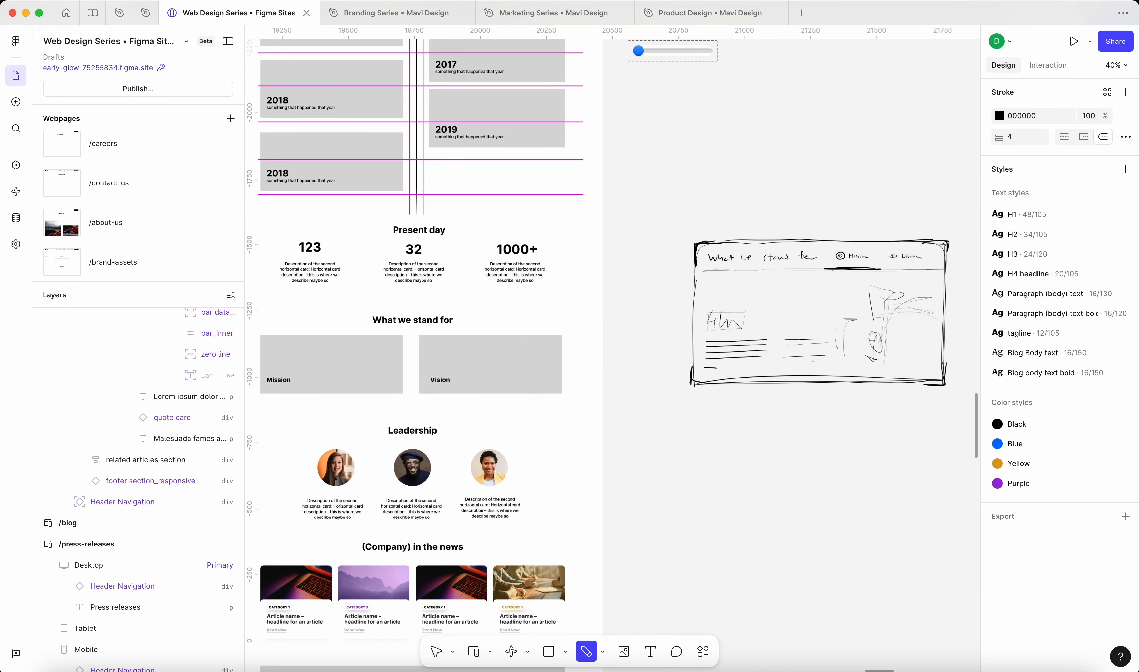
{"action": "scroll", "coordinate": [618, 346], "scroll_direction": "up", "scroll_amount": 5}
{"action": "scroll", "coordinate": [709, 429], "scroll_direction": "right", "scroll_amount": 4}
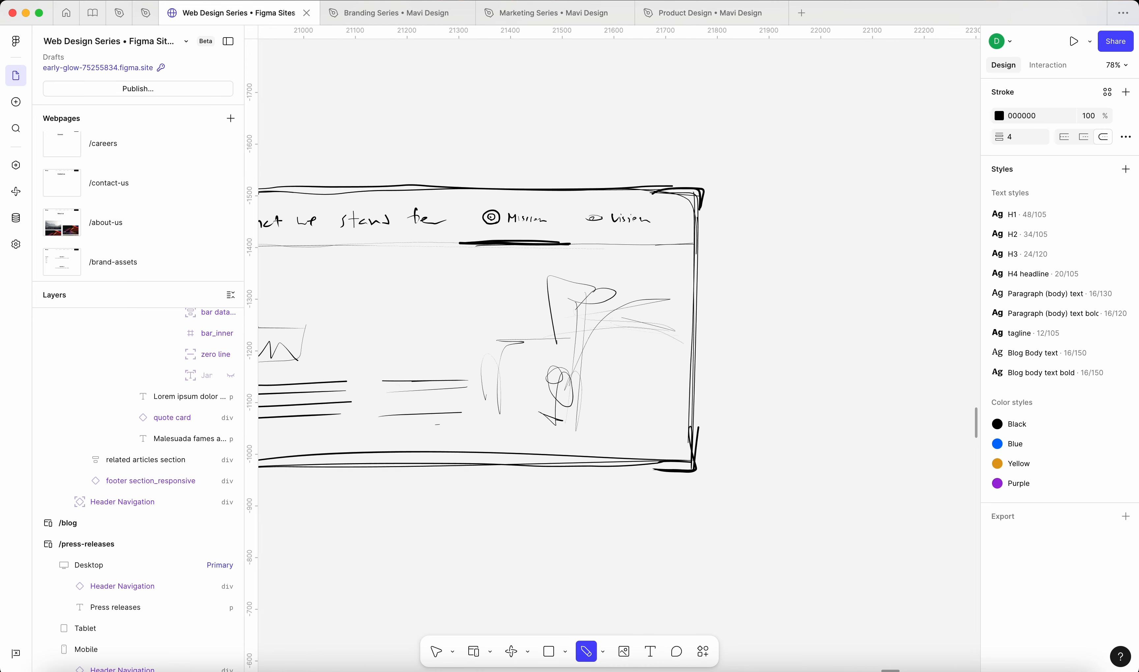
{"action": "scroll", "coordinate": [710, 429], "scroll_direction": "down", "scroll_amount": 5}
{"action": "scroll", "coordinate": [710, 429], "scroll_direction": "right", "scroll_amount": 2}
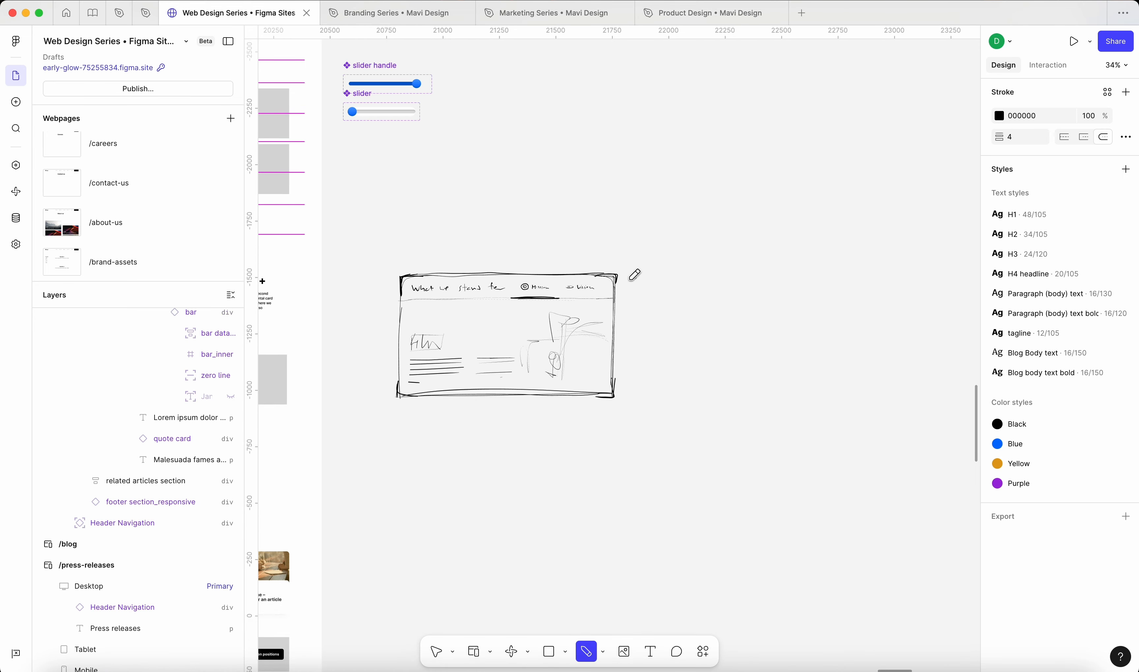
{"action": "left_click_drag", "start_coordinate": [629, 288], "coordinate": [627, 394]}
{"action": "left_click_drag", "start_coordinate": [631, 279], "coordinate": [814, 273]}
{"action": "mouse_move", "coordinate": [627, 395]}
{"action": "left_mouse_down"}
{"action": "mouse_move", "coordinate": [789, 396]}
{"action": "mouse_move", "coordinate": [815, 275]}
{"action": "left_mouse_up"}
{"action": "scroll", "coordinate": [903, 308], "scroll_direction": "up", "scroll_amount": 2}
{"action": "scroll", "coordinate": [846, 310], "scroll_direction": "up", "scroll_amount": 3}
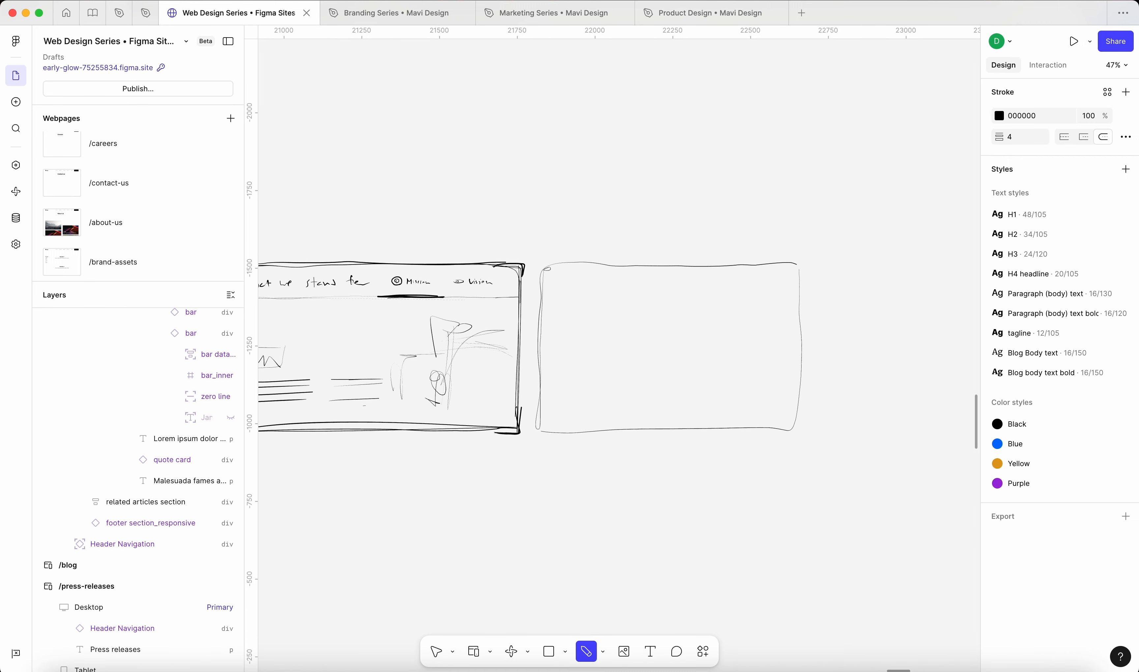
{"action": "left_click_drag", "start_coordinate": [560, 280], "coordinate": [571, 281]}
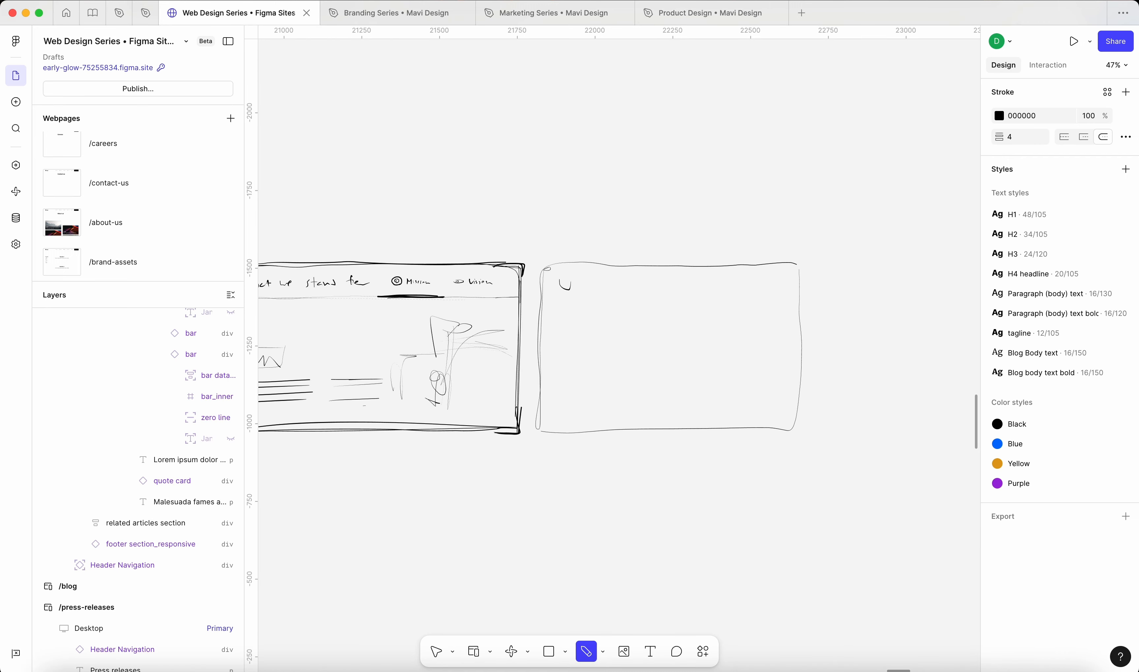
{"action": "key", "text": "super+z"}
{"action": "key", "text": "super+z"}
{"action": "key", "text": "super+z"}
Step: Duplicate the whole "What we stand for" wireframe and place the copy beside the original
{"action": "key", "text": "v"}
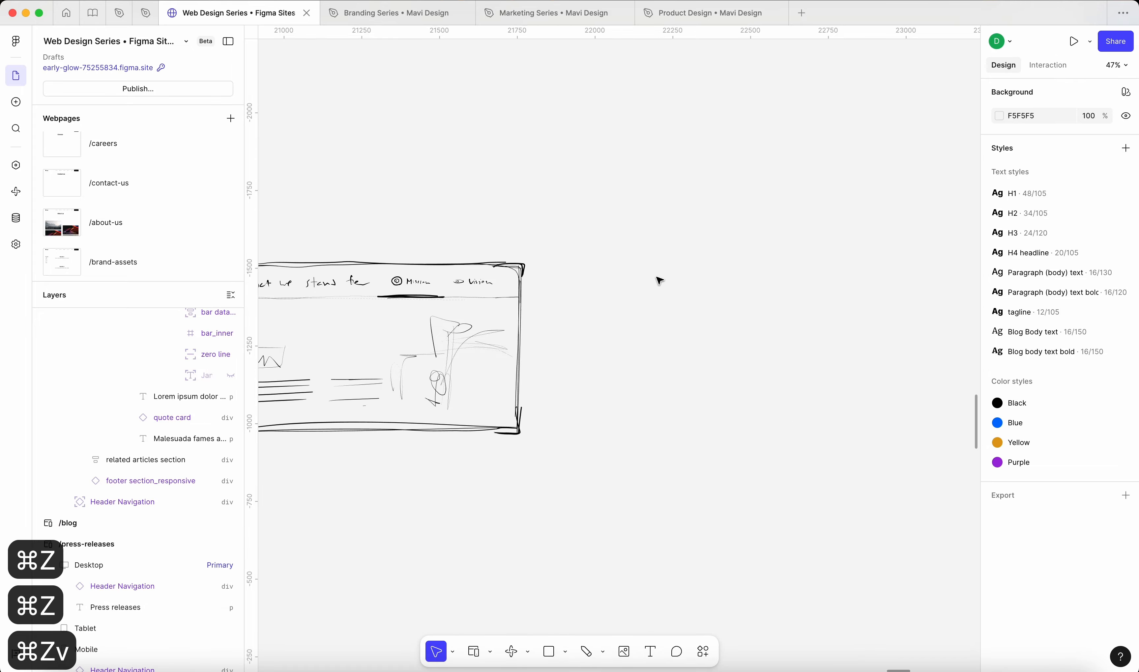
{"action": "scroll", "coordinate": [640, 327], "scroll_direction": "down", "scroll_amount": 3}
{"action": "left_click_drag", "start_coordinate": [626, 450], "coordinate": [313, 266]}
{"action": "left_click_drag", "start_coordinate": [389, 325], "coordinate": [640, 329]}
{"action": "left_click", "coordinate": [770, 229]}
Step: Group the thick tab underline strokes in the duplicated frame and move them from Mission to beneath Vision
{"action": "scroll", "coordinate": [731, 312], "scroll_direction": "up", "scroll_amount": 8}
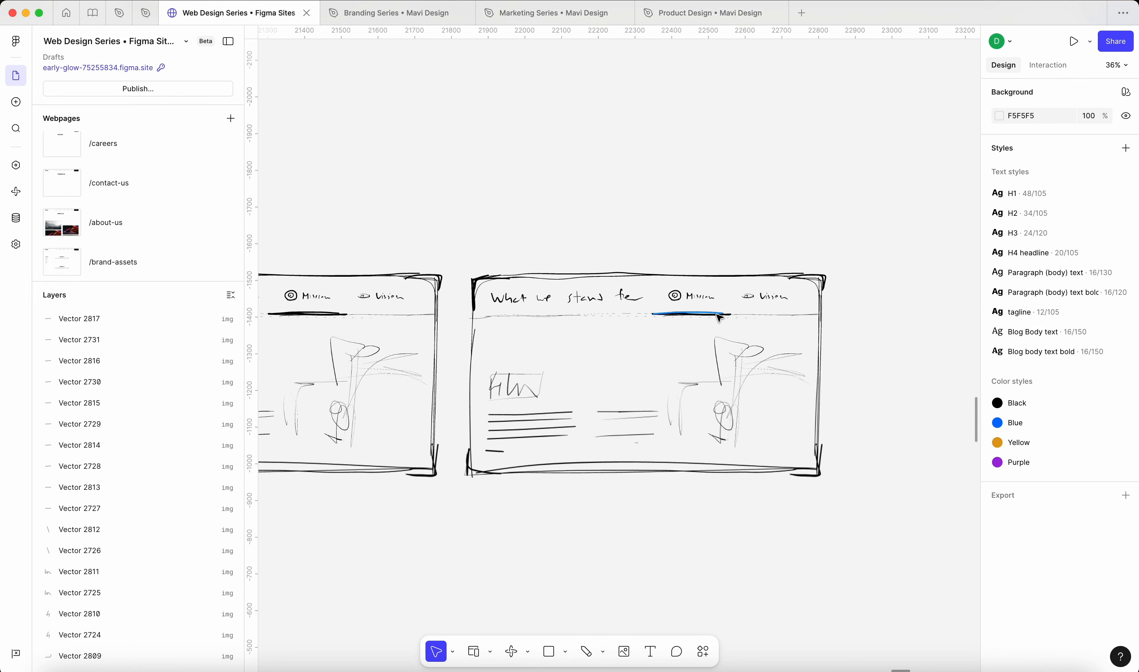
{"action": "left_click", "coordinate": [661, 315]}
{"action": "scroll", "coordinate": [665, 314], "scroll_direction": "up", "scroll_amount": 6}
{"action": "key", "text": "super+g"}
{"action": "mouse_move", "coordinate": [661, 300]}
{"action": "left_mouse_down"}
{"action": "mouse_move", "coordinate": [877, 305]}
{"action": "mouse_move", "coordinate": [805, 316]}
{"action": "mouse_move", "coordinate": [853, 310]}
{"action": "mouse_move", "coordinate": [709, 277]}
{"action": "left_mouse_up"}
{"action": "scroll", "coordinate": [709, 278], "scroll_direction": "down", "scroll_amount": 6}
{"action": "left_click", "coordinate": [830, 278]}
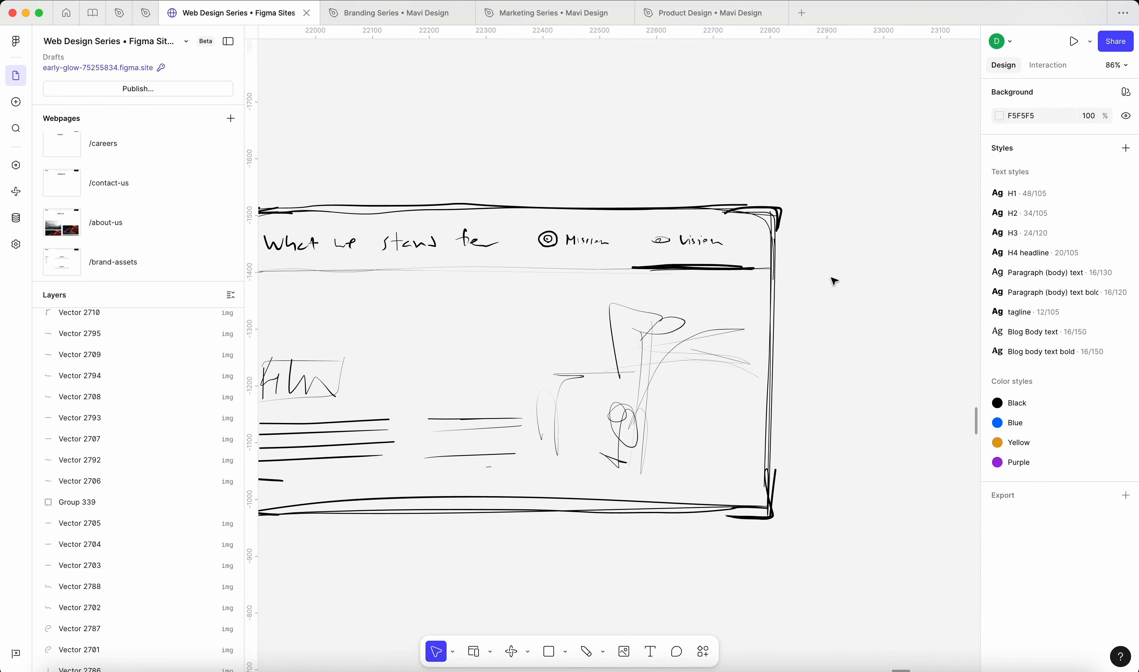
Step: Trace over the Vision label and its eye icon in the duplicated frame with thick pencil strokes
{"action": "key", "text": "shift+p"}
{"action": "scroll", "coordinate": [723, 233], "scroll_direction": "up", "scroll_amount": 5}
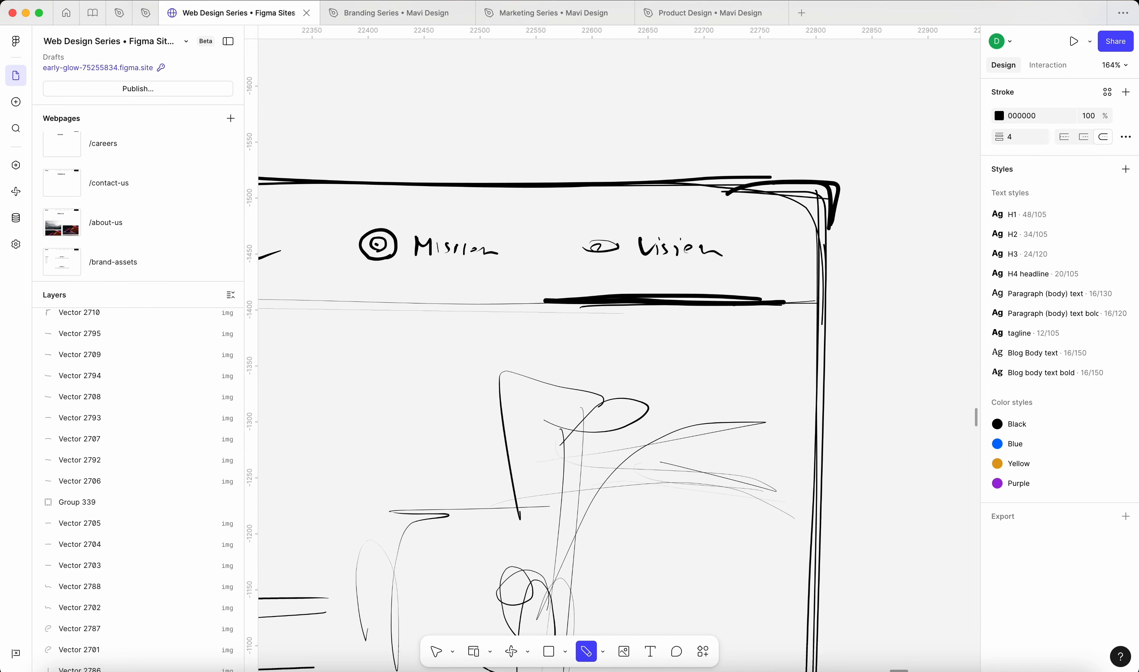
{"action": "mouse_move", "coordinate": [578, 236]}
{"action": "left_mouse_down"}
{"action": "mouse_move", "coordinate": [591, 268]}
{"action": "mouse_move", "coordinate": [620, 269]}
{"action": "left_mouse_up"}
{"action": "mouse_move", "coordinate": [639, 251]}
{"action": "left_mouse_down"}
{"action": "mouse_move", "coordinate": [641, 269]}
{"action": "mouse_move", "coordinate": [730, 262]}
{"action": "left_mouse_up"}
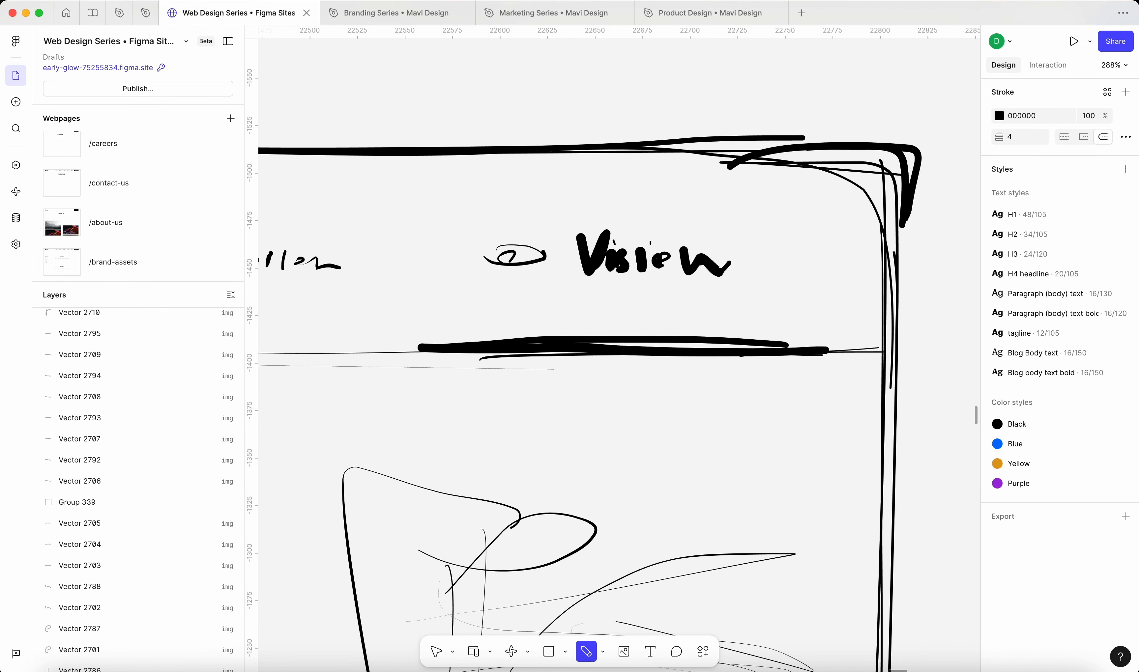
{"action": "mouse_move", "coordinate": [492, 250]}
{"action": "left_mouse_down"}
{"action": "mouse_move", "coordinate": [486, 260]}
{"action": "mouse_move", "coordinate": [519, 261]}
{"action": "left_mouse_up"}
Step: Delete the rough illustration from the duplicated frame
{"action": "scroll", "coordinate": [780, 272], "scroll_direction": "down", "scroll_amount": 7}
{"action": "scroll", "coordinate": [692, 356], "scroll_direction": "up", "scroll_amount": 1}
{"action": "scroll", "coordinate": [692, 355], "scroll_direction": "left", "scroll_amount": 3}
{"action": "scroll", "coordinate": [691, 356], "scroll_direction": "down", "scroll_amount": 1}
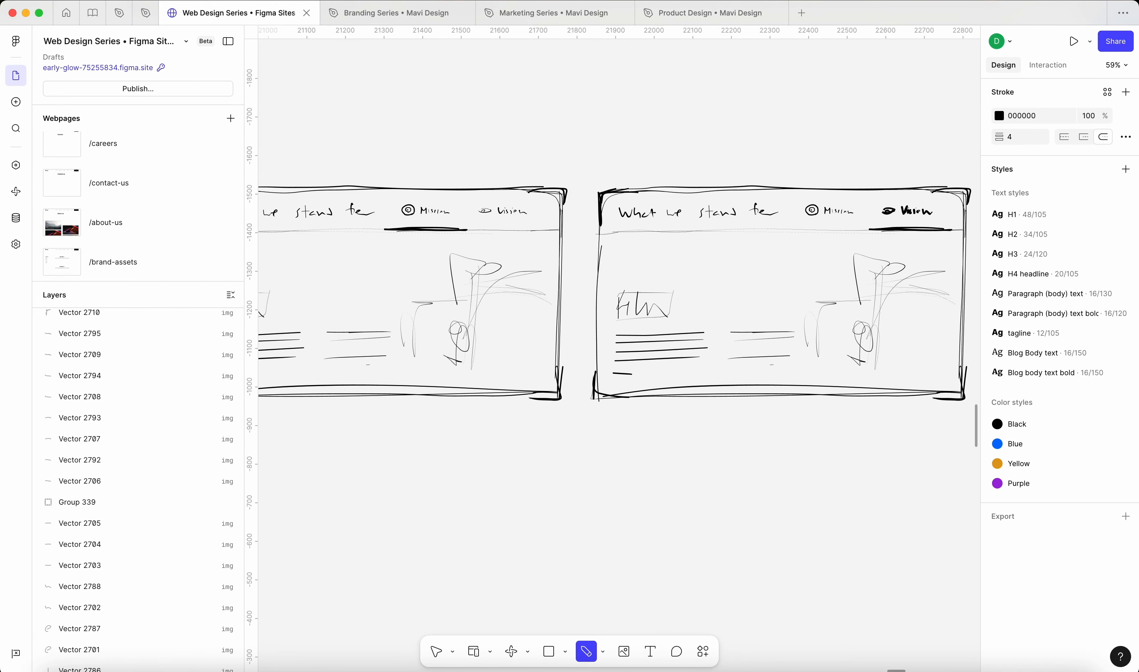
{"action": "key", "text": "Escape"}
{"action": "left_click_drag", "start_coordinate": [824, 260], "coordinate": [938, 382]}
{"action": "key", "text": "BackSpace"}
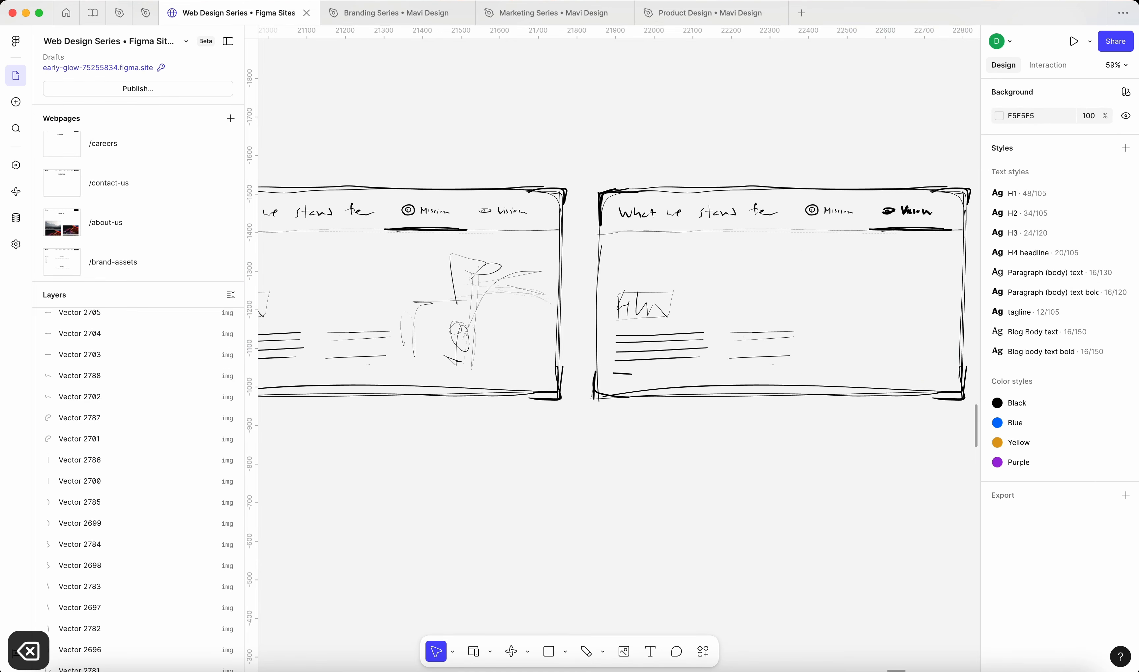
Step: Sketch loose diagonal pencil strokes as an image placeholder in the right half of the duplicated frame
{"action": "key", "text": "shift+p"}
{"action": "mouse_move", "coordinate": [946, 257]}
{"action": "left_mouse_down"}
{"action": "mouse_move", "coordinate": [876, 347]}
{"action": "mouse_move", "coordinate": [863, 332]}
{"action": "left_mouse_up"}
{"action": "left_click_drag", "start_coordinate": [899, 270], "coordinate": [849, 323]}
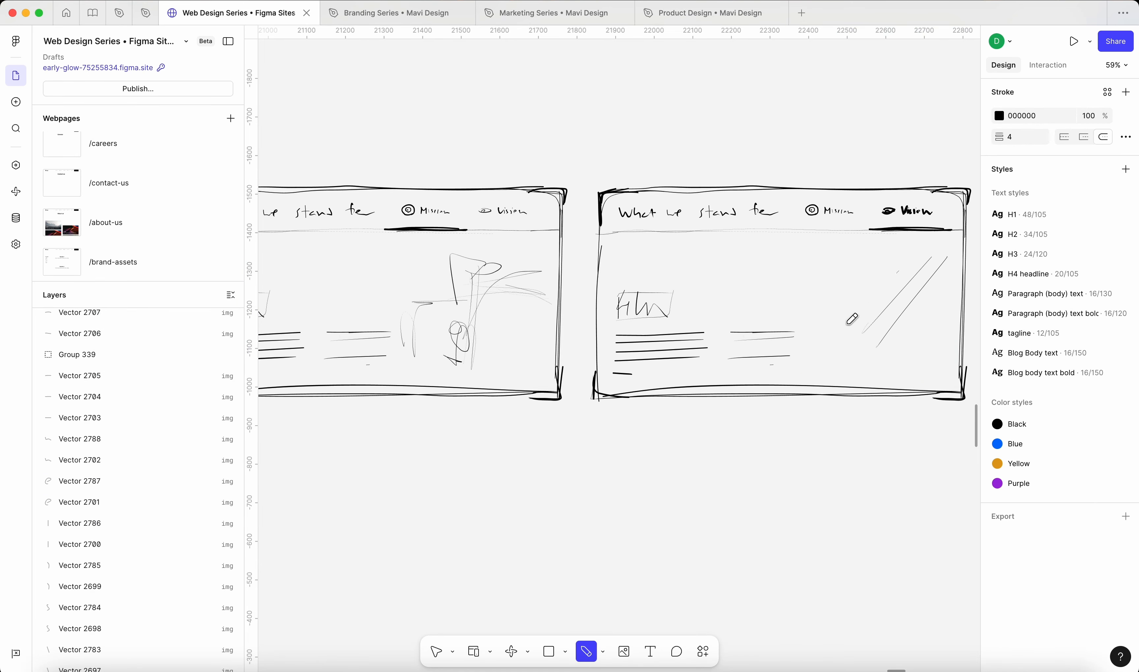
{"action": "left_click_drag", "start_coordinate": [870, 283], "coordinate": [846, 317]}
{"action": "left_click_drag", "start_coordinate": [936, 335], "coordinate": [904, 352]}
{"action": "left_click_drag", "start_coordinate": [868, 314], "coordinate": [750, 288]}
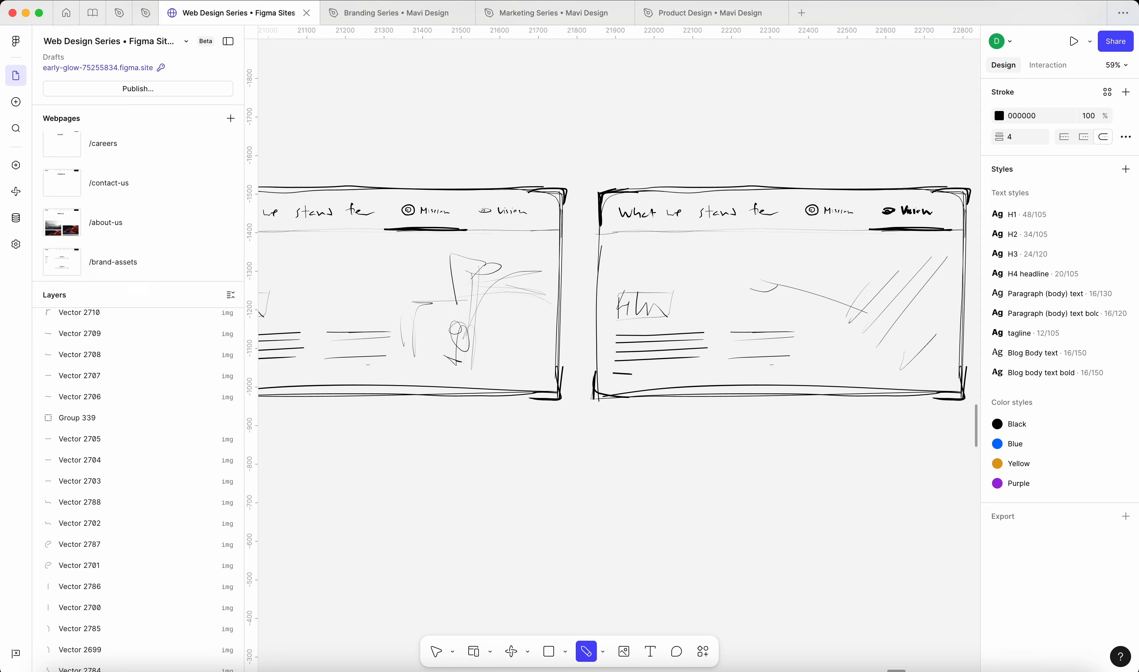
Step: Move the title placeholder and text columns to the right half of the duplicated frame and delete the stray curved stroke
{"action": "key", "text": "Escape"}
{"action": "left_click_drag", "start_coordinate": [802, 383], "coordinate": [611, 275]}
{"action": "mouse_move", "coordinate": [651, 318]}
{"action": "left_mouse_down"}
{"action": "mouse_move", "coordinate": [729, 330]}
{"action": "mouse_move", "coordinate": [798, 312]}
{"action": "left_mouse_up"}
{"action": "key", "text": "Escape"}
{"action": "scroll", "coordinate": [618, 323], "scroll_direction": "right", "scroll_amount": 5}
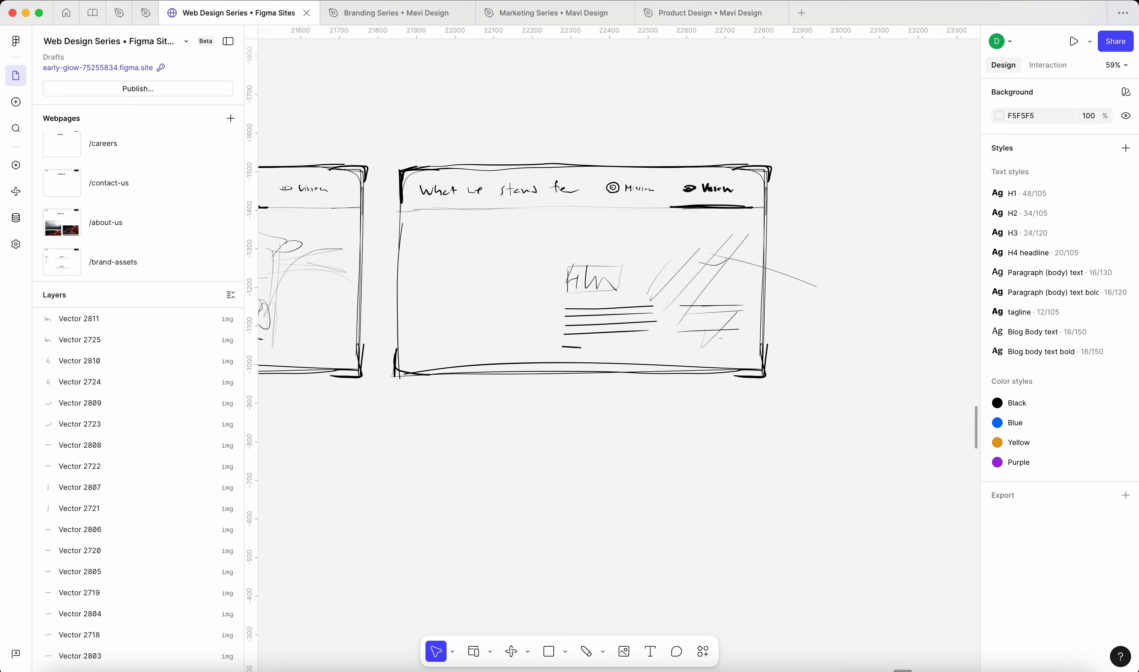
{"action": "left_click_drag", "start_coordinate": [844, 240], "coordinate": [788, 315]}
{"action": "key", "text": "BackSpace"}
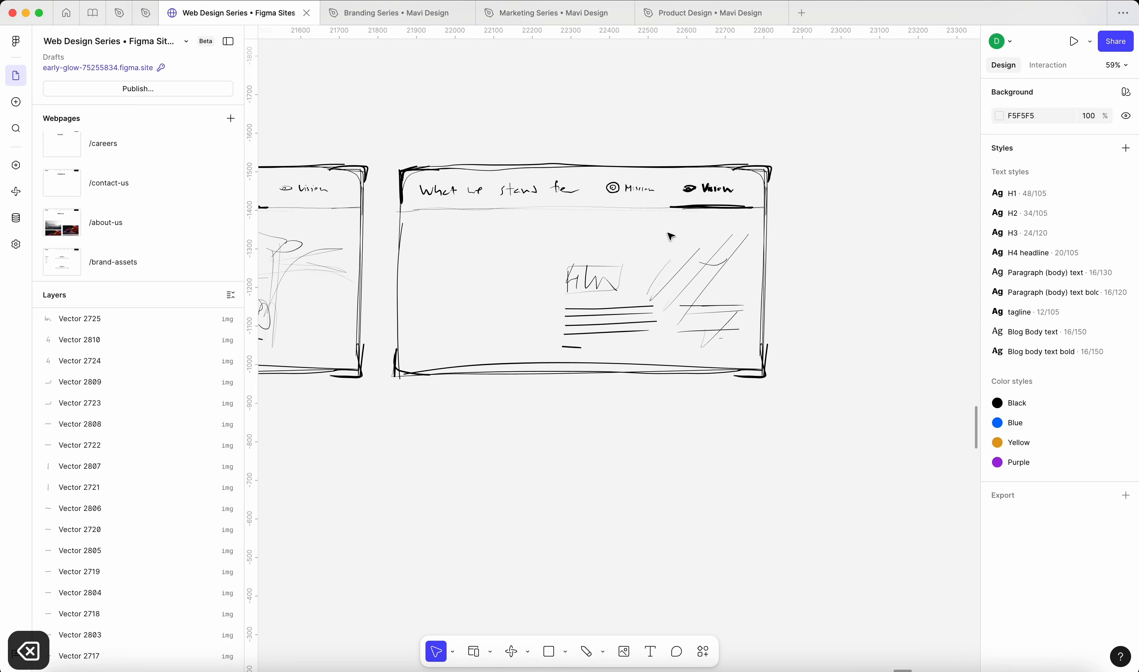
Step: Move the diagonal image strokes to the left half of the duplicated frame
{"action": "mouse_move", "coordinate": [670, 236]}
{"action": "left_mouse_down"}
{"action": "mouse_move", "coordinate": [746, 329]}
{"action": "mouse_move", "coordinate": [735, 316]}
{"action": "mouse_move", "coordinate": [492, 311]}
{"action": "left_mouse_up"}
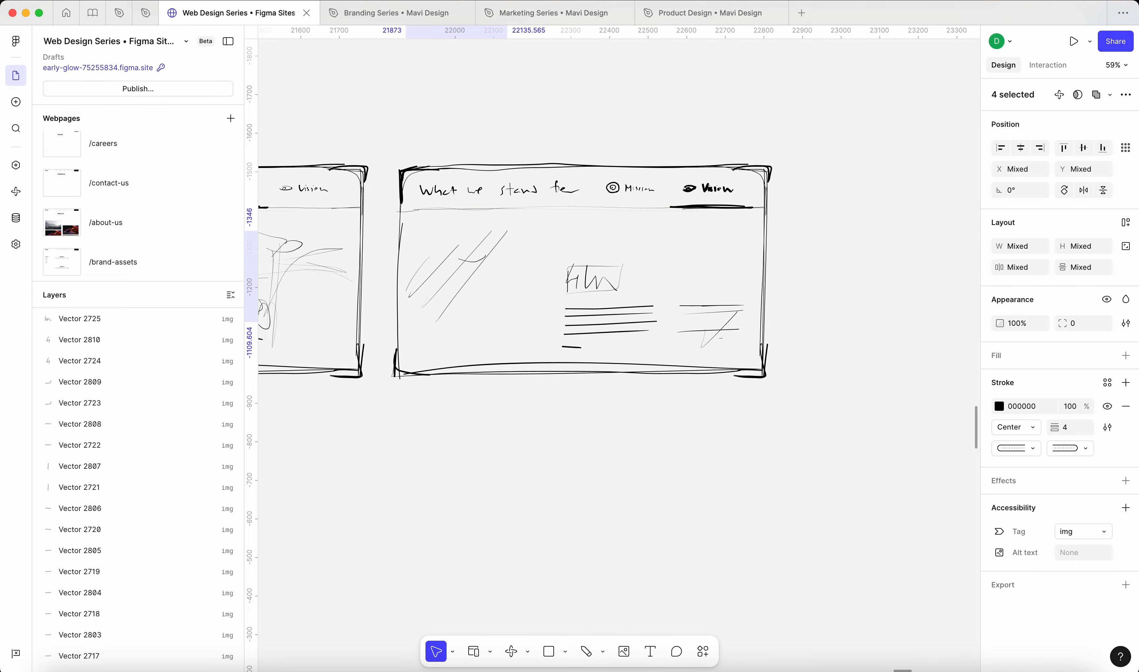
{"action": "left_click_drag", "start_coordinate": [719, 328], "coordinate": [471, 311]}
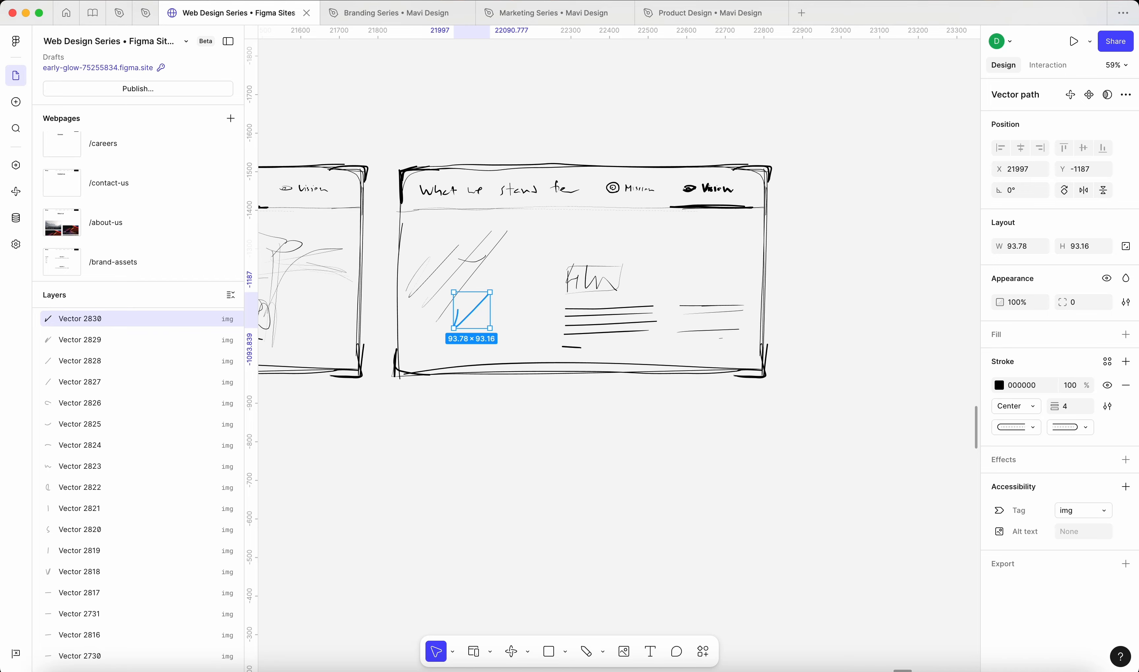
{"action": "scroll", "coordinate": [785, 144], "scroll_direction": "down", "scroll_amount": 5}
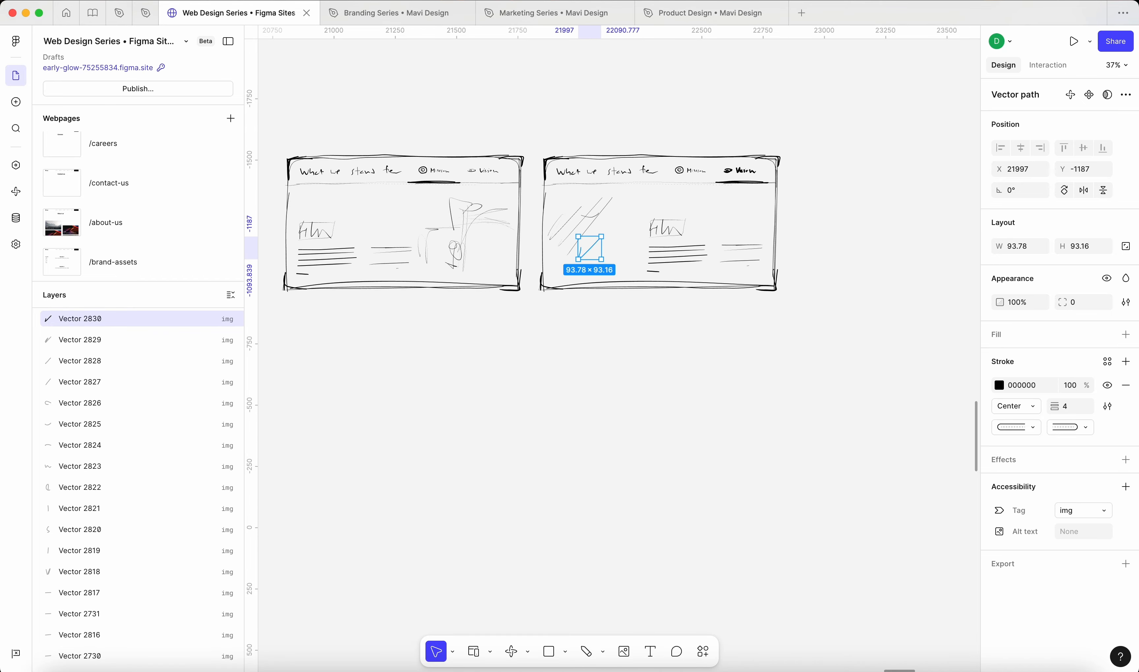
{"action": "key", "text": "Escape"}
Step: Sketch a curly brace labelled "WIDE" above the Mission frame and a short vertical line beside its header
{"action": "scroll", "coordinate": [662, 263], "scroll_direction": "down", "scroll_amount": 2}
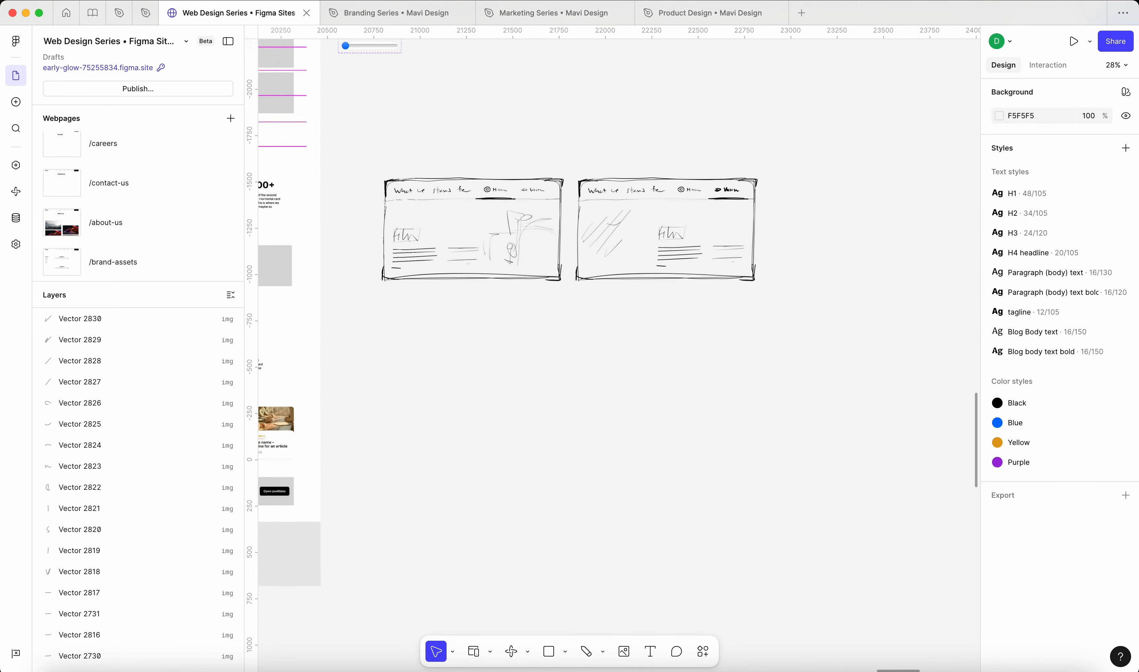
{"action": "scroll", "coordinate": [618, 342], "scroll_direction": "left", "scroll_amount": 3}
{"action": "scroll", "coordinate": [618, 342], "scroll_direction": "up", "scroll_amount": 2}
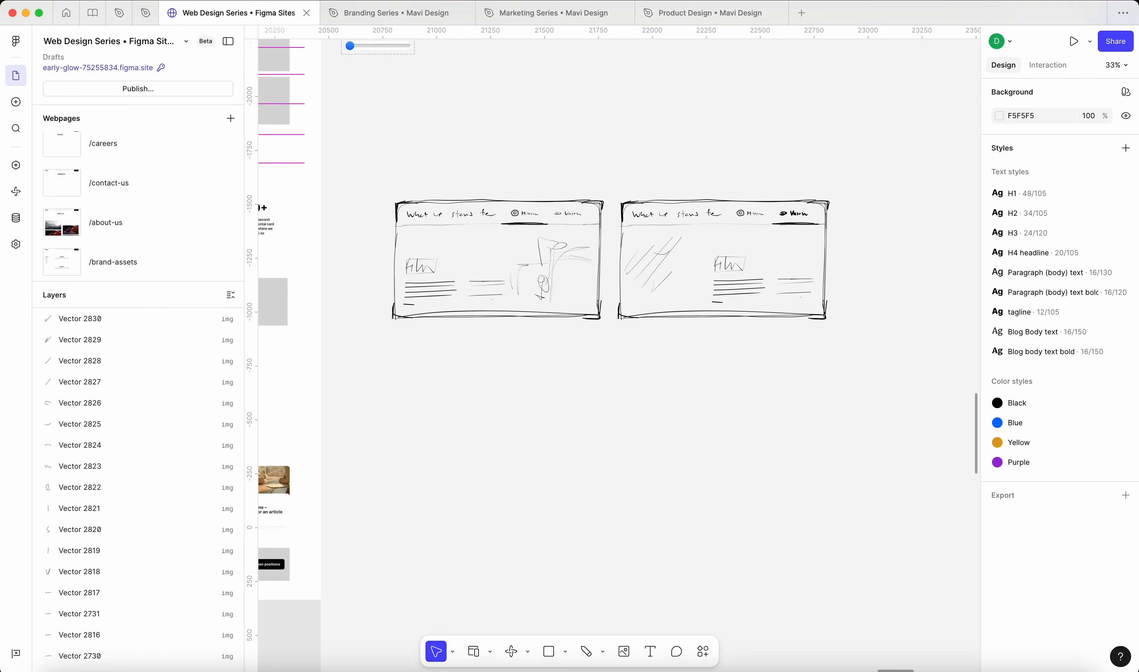
{"action": "key", "text": "shift+p"}
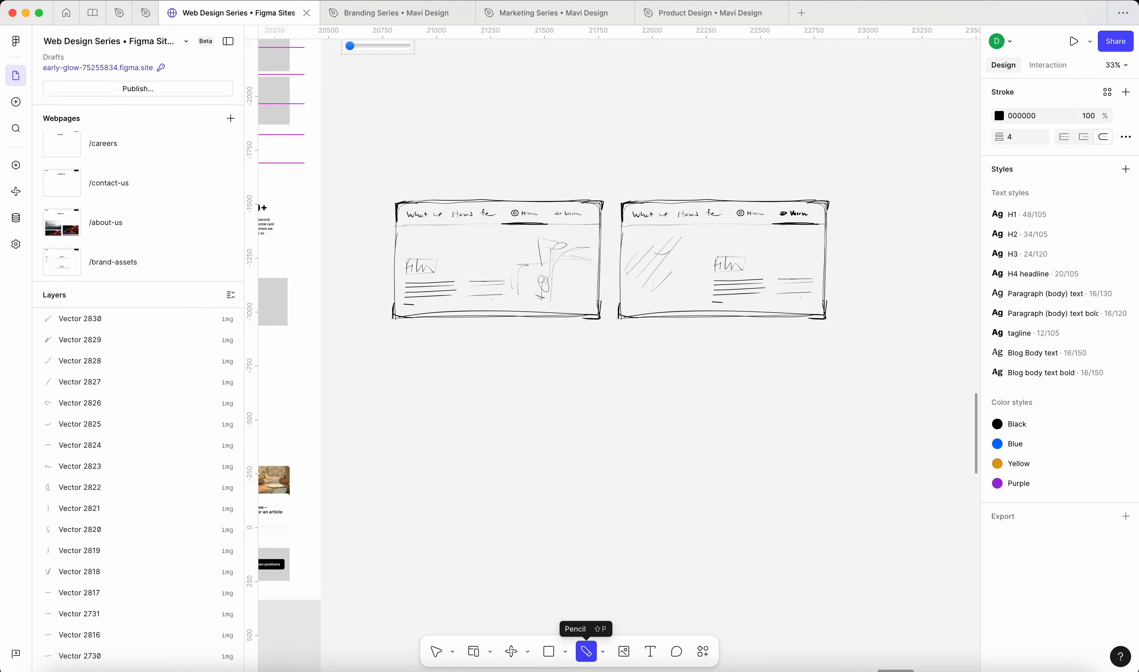
{"action": "scroll", "coordinate": [618, 351], "scroll_direction": "up", "scroll_amount": 2}
{"action": "scroll", "coordinate": [401, 267], "scroll_direction": "up", "scroll_amount": 5}
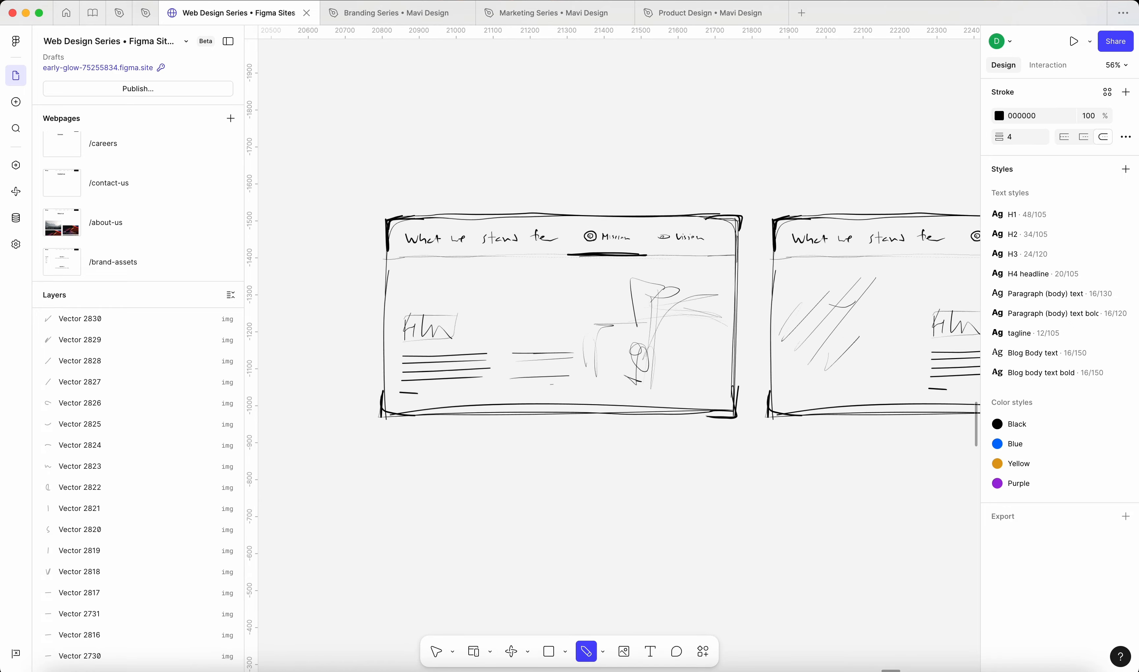
{"action": "mouse_move", "coordinate": [372, 169]}
{"action": "left_mouse_down"}
{"action": "mouse_move", "coordinate": [381, 148]}
{"action": "mouse_move", "coordinate": [565, 149]}
{"action": "mouse_move", "coordinate": [637, 126]}
{"action": "mouse_move", "coordinate": [869, 164]}
{"action": "left_mouse_up"}
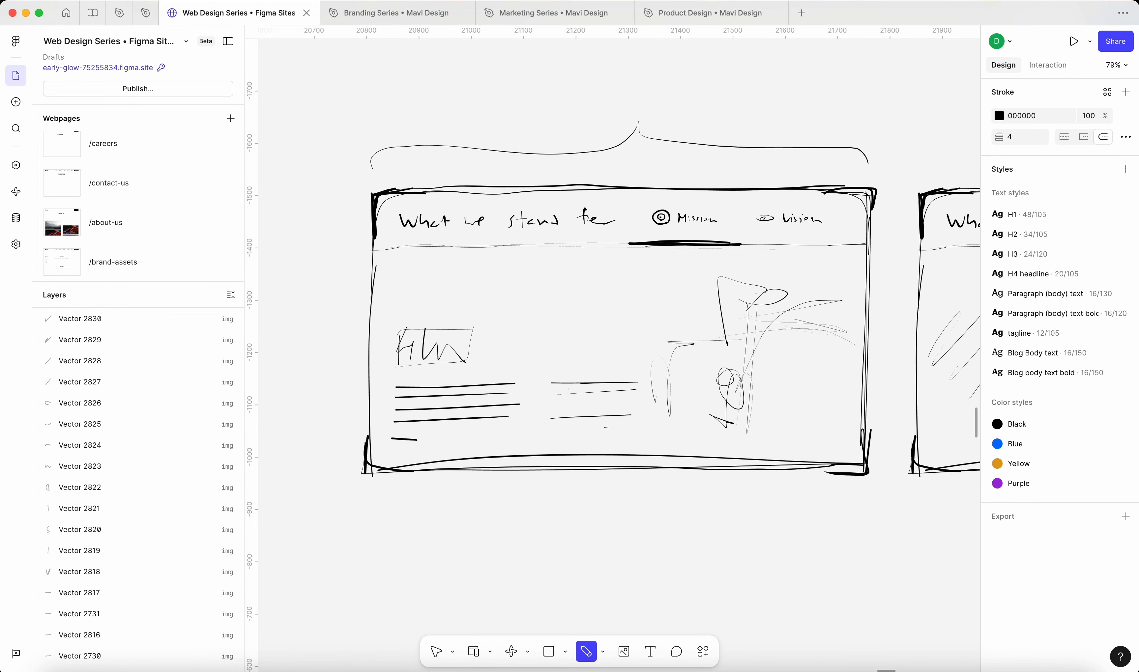
{"action": "left_click_drag", "start_coordinate": [355, 247], "coordinate": [356, 190]}
{"action": "left_click_drag", "start_coordinate": [623, 93], "coordinate": [681, 103]}
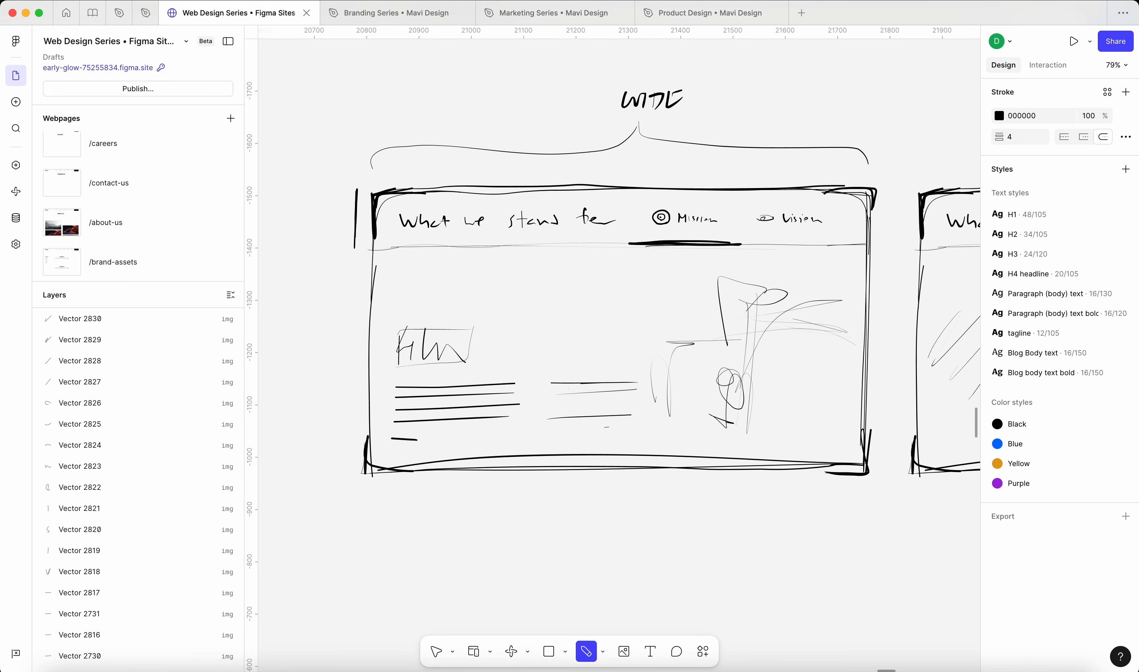
Step: Sketch two thick heading lines and a row of two icon-and-label tabs below the Mission frame
{"action": "scroll", "coordinate": [384, 391], "scroll_direction": "down", "scroll_amount": 5, "text": "ctrl"}
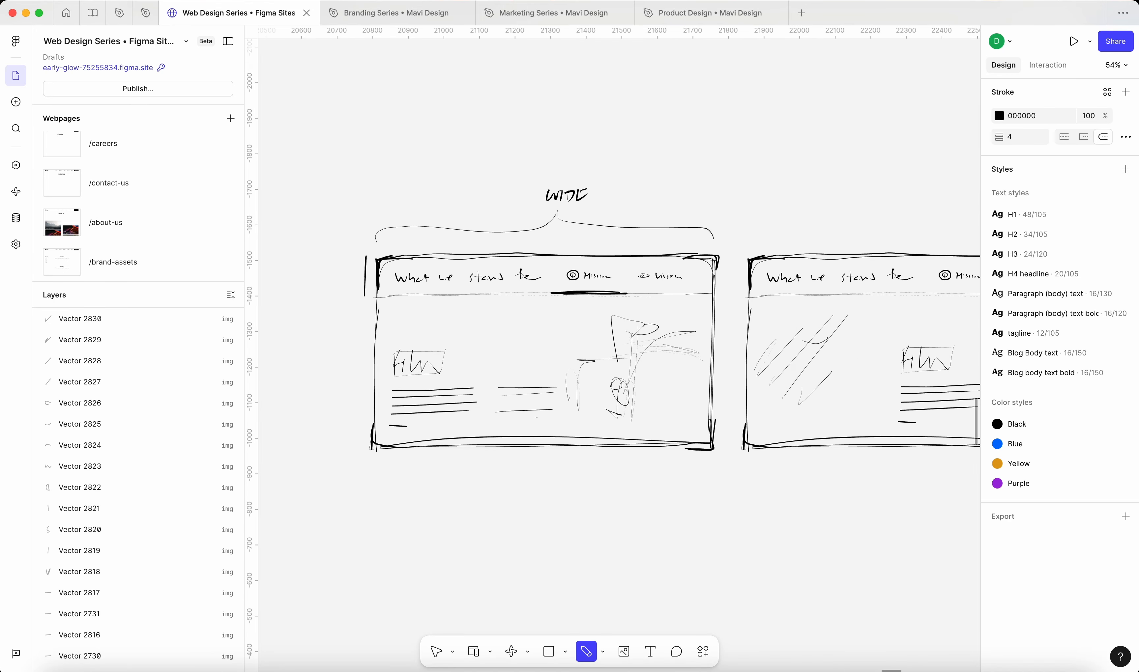
{"action": "scroll", "coordinate": [618, 323], "scroll_direction": "down", "scroll_amount": 5}
{"action": "scroll", "coordinate": [618, 323], "scroll_direction": "left", "scroll_amount": 2}
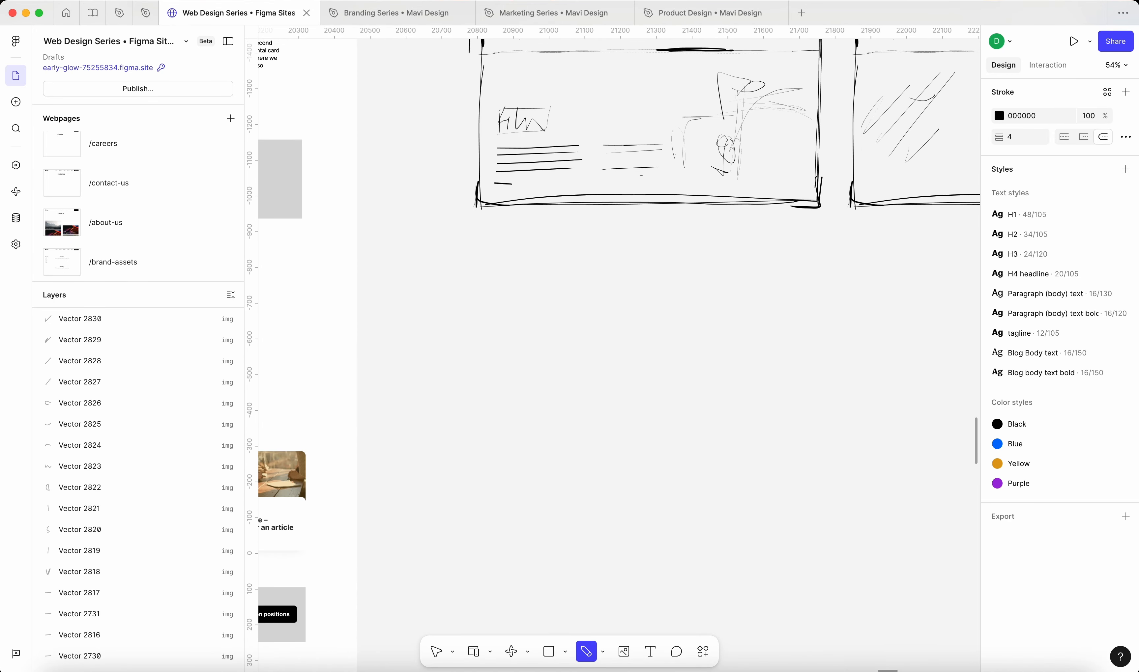
{"action": "mouse_move", "coordinate": [500, 261]}
{"action": "left_mouse_down"}
{"action": "mouse_move", "coordinate": [597, 258]}
{"action": "mouse_move", "coordinate": [540, 274]}
{"action": "left_mouse_up"}
{"action": "scroll", "coordinate": [484, 282], "scroll_direction": "down", "scroll_amount": 3}
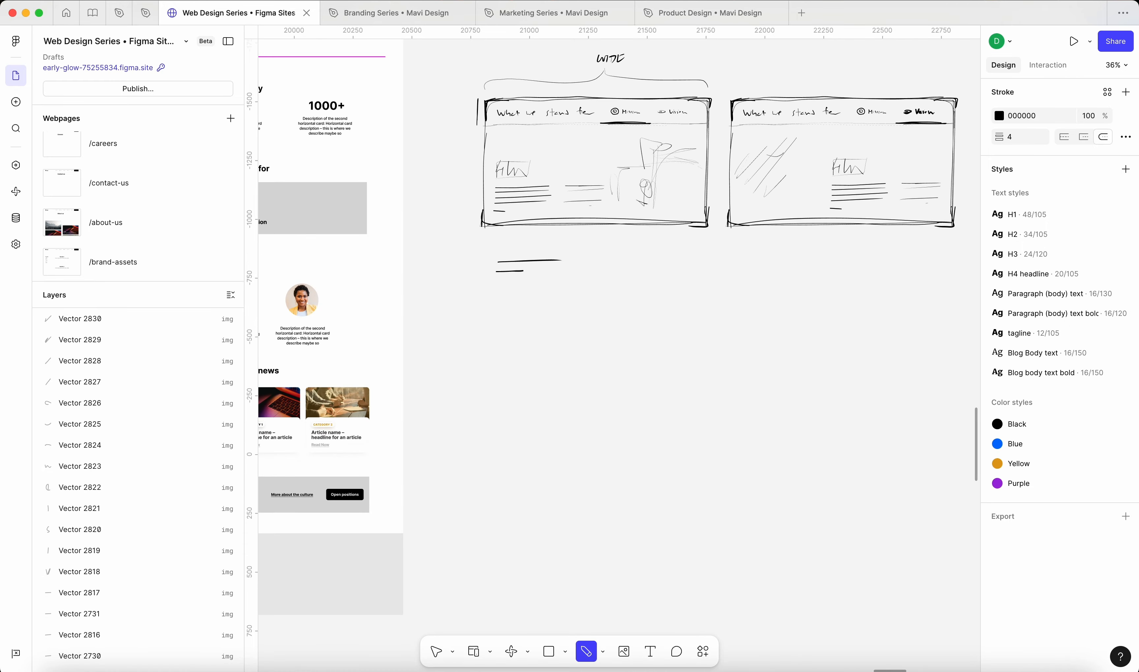
{"action": "scroll", "coordinate": [485, 277], "scroll_direction": "up", "scroll_amount": 5}
{"action": "scroll", "coordinate": [617, 393], "scroll_direction": "up", "scroll_amount": 4}
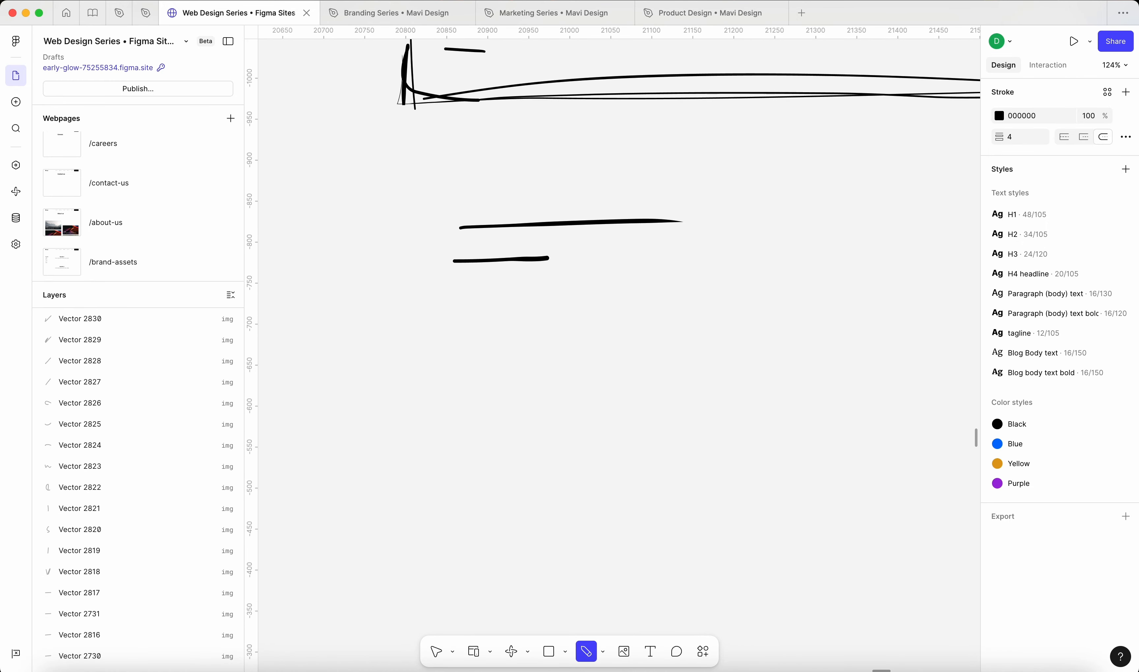
{"action": "mouse_move", "coordinate": [475, 295]}
{"action": "left_mouse_down"}
{"action": "mouse_move", "coordinate": [450, 302]}
{"action": "mouse_move", "coordinate": [696, 300]}
{"action": "left_mouse_up"}
Step: Sketch a divider beneath the new tabs and outline a tall, narrow mobile frame around the heading and tabs
{"action": "left_click_drag", "start_coordinate": [717, 339], "coordinate": [396, 352]}
{"action": "mouse_move", "coordinate": [409, 189]}
{"action": "left_mouse_down"}
{"action": "mouse_move", "coordinate": [409, 494]}
{"action": "mouse_move", "coordinate": [403, 203]}
{"action": "mouse_move", "coordinate": [470, 183]}
{"action": "mouse_move", "coordinate": [735, 179]}
{"action": "mouse_move", "coordinate": [712, 549]}
{"action": "left_mouse_up"}
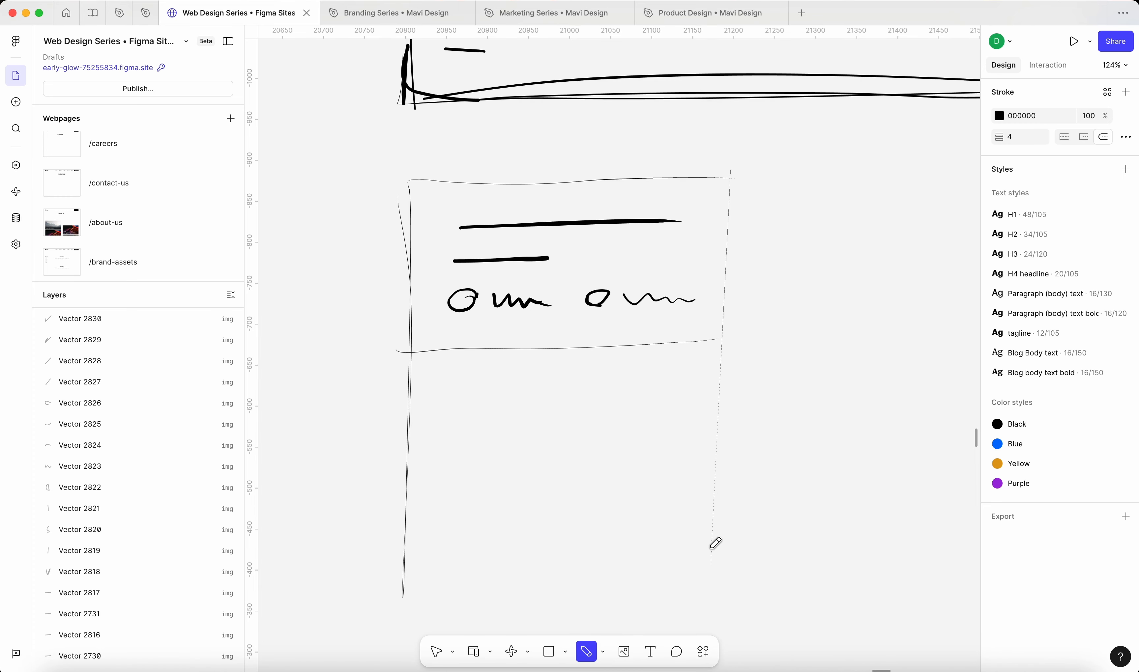
{"action": "left_click_drag", "start_coordinate": [721, 203], "coordinate": [715, 337]}
{"action": "left_click_drag", "start_coordinate": [715, 336], "coordinate": [714, 564]}
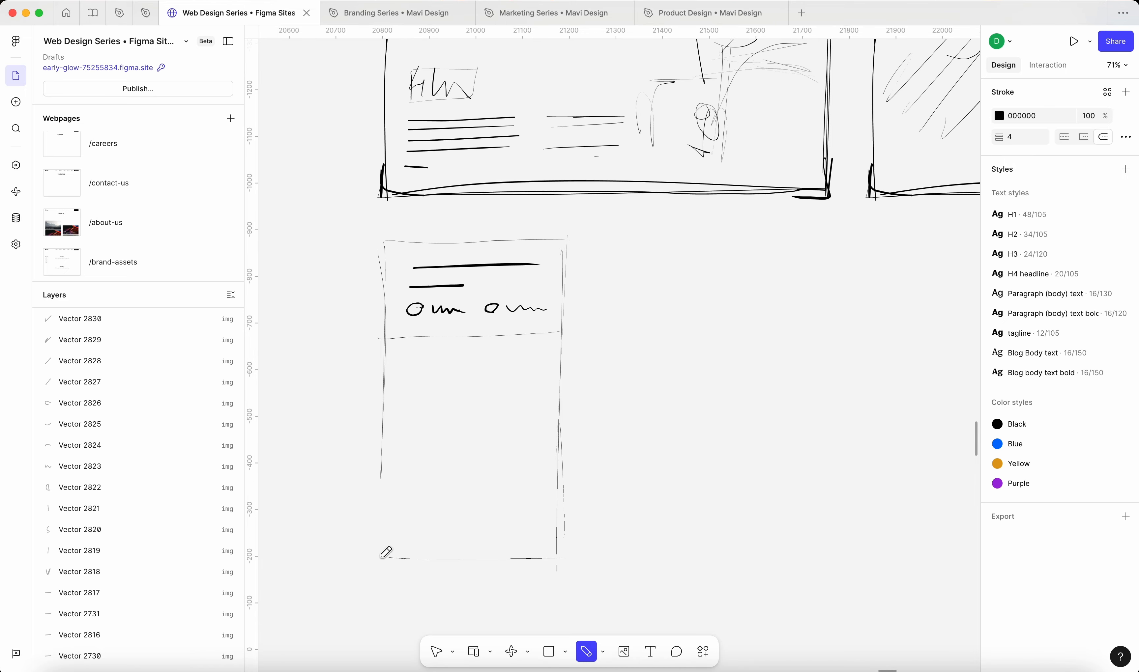
{"action": "left_click_drag", "start_coordinate": [383, 462], "coordinate": [380, 561]}
Step: Sketch a rough illustration inside the narrow frame and a thick underline beneath its first tab
{"action": "mouse_move", "coordinate": [556, 374]}
{"action": "left_mouse_down"}
{"action": "mouse_move", "coordinate": [508, 386]}
{"action": "mouse_move", "coordinate": [499, 536]}
{"action": "left_mouse_up"}
{"action": "left_click_drag", "start_coordinate": [498, 462], "coordinate": [411, 470]}
{"action": "scroll", "coordinate": [369, 368], "scroll_direction": "up", "scroll_amount": 5}
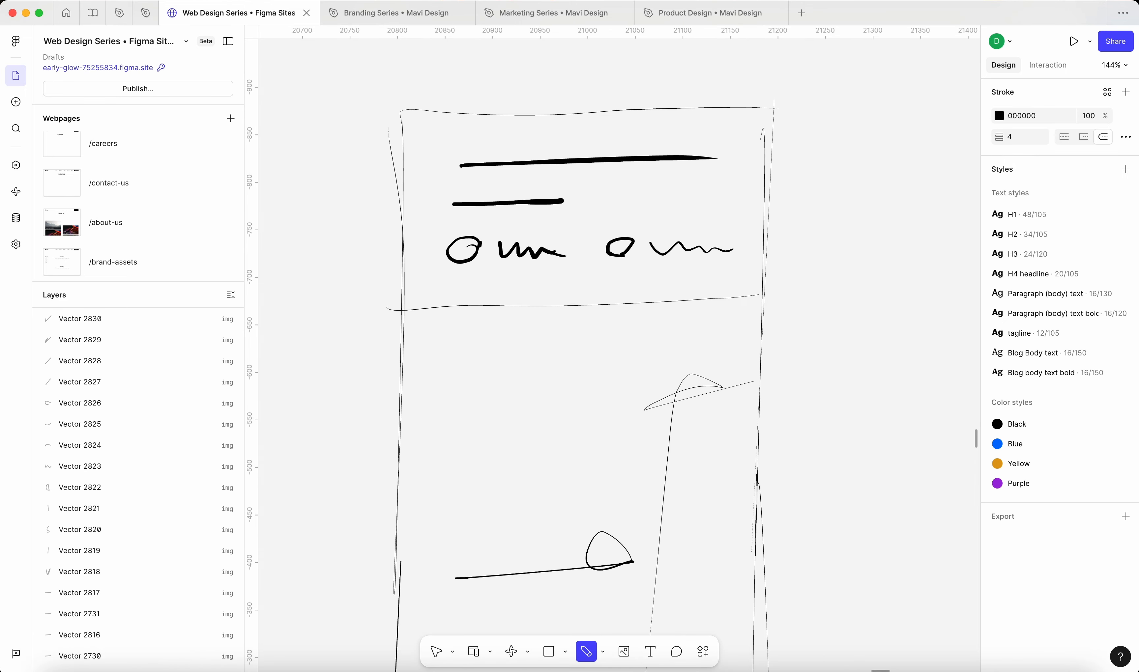
{"action": "left_click_drag", "start_coordinate": [579, 305], "coordinate": [438, 306]}
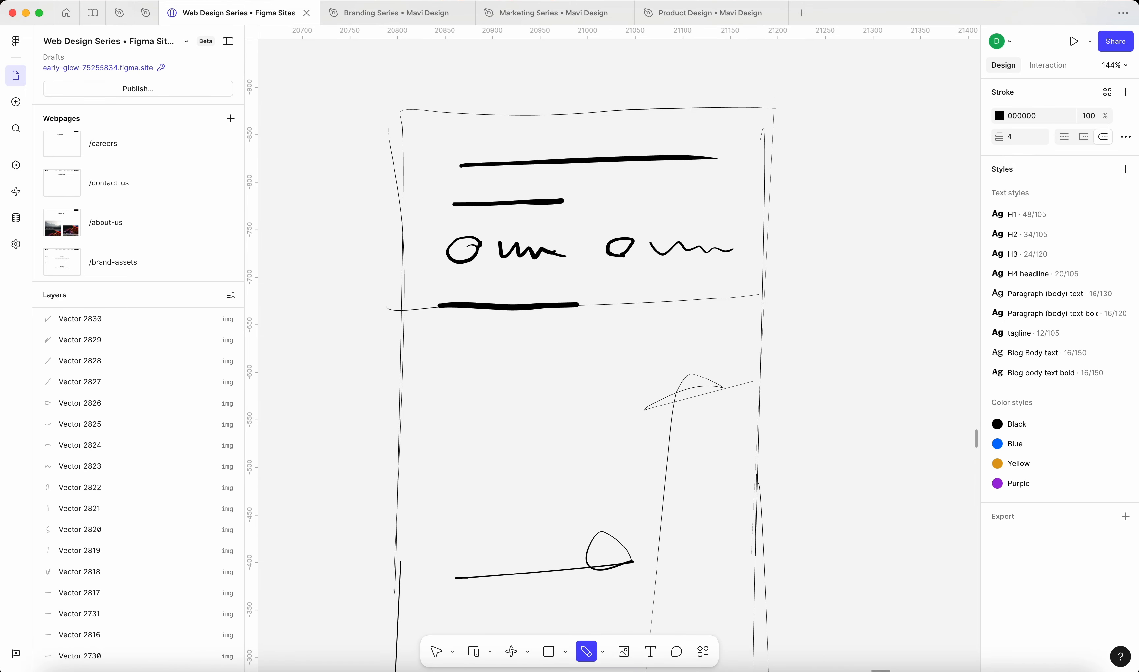
Step: Reinforce the four corners of the narrow frame with thick pencil strokes
{"action": "scroll", "coordinate": [347, 318], "scroll_direction": "down", "scroll_amount": 10}
{"action": "scroll", "coordinate": [344, 287], "scroll_direction": "up", "scroll_amount": 6}
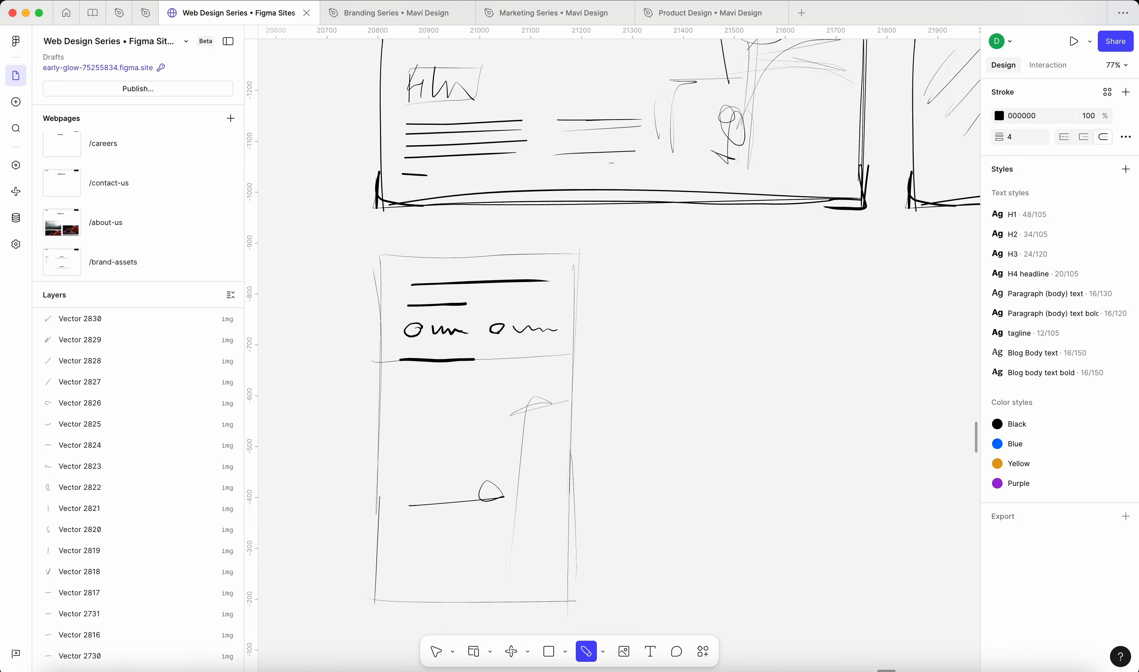
{"action": "mouse_move", "coordinate": [400, 258]}
{"action": "left_mouse_down"}
{"action": "mouse_move", "coordinate": [382, 261]}
{"action": "mouse_move", "coordinate": [379, 294]}
{"action": "left_mouse_up"}
{"action": "left_click_drag", "start_coordinate": [551, 253], "coordinate": [580, 266]}
{"action": "scroll", "coordinate": [369, 294], "scroll_direction": "down", "scroll_amount": 3}
{"action": "left_click_drag", "start_coordinate": [511, 483], "coordinate": [488, 508]}
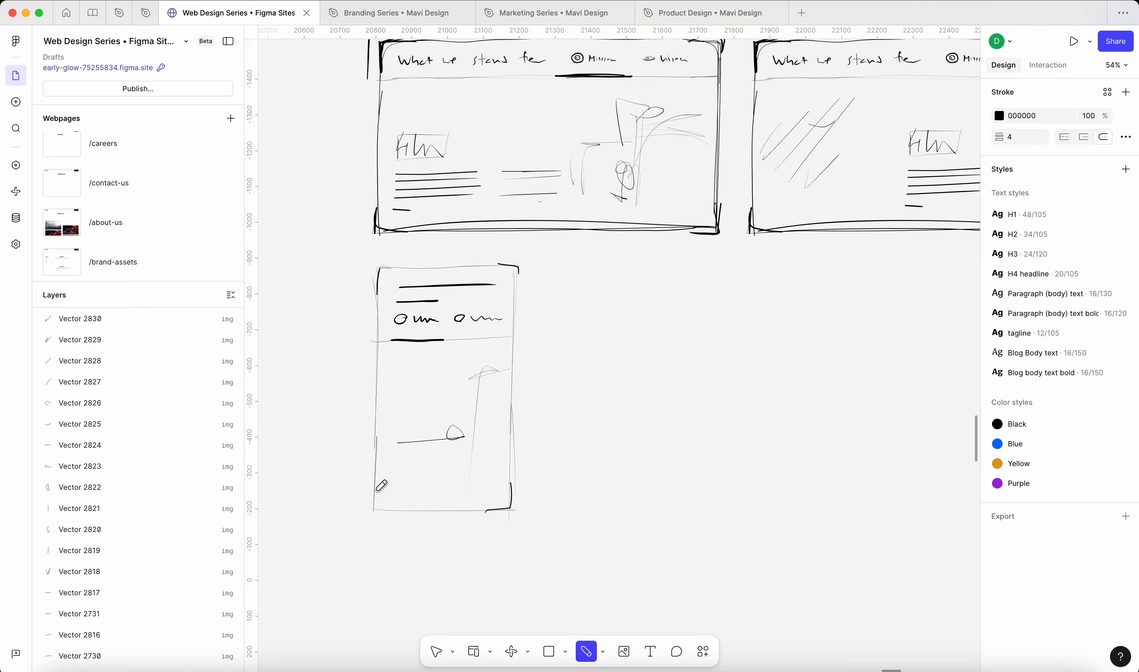
{"action": "left_click_drag", "start_coordinate": [376, 485], "coordinate": [388, 500]}
{"action": "scroll", "coordinate": [780, 231], "scroll_direction": "down", "scroll_amount": 4}
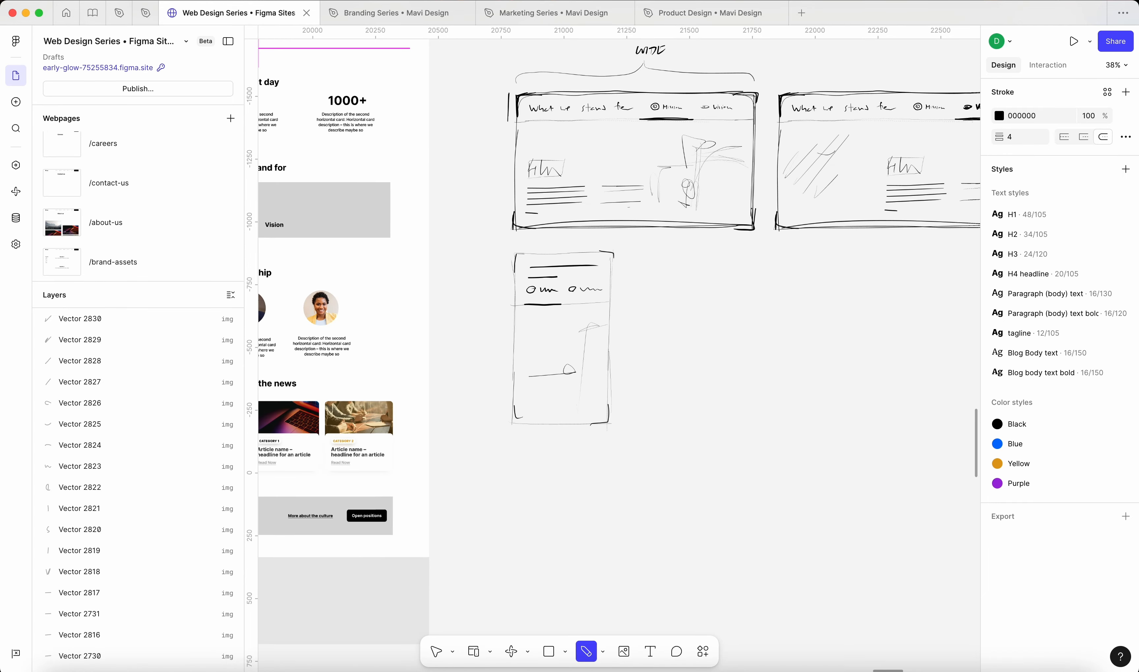
Step: Duplicate the whole narrow mobile sketch and place the copy beside the original on the same level
{"action": "scroll", "coordinate": [729, 259], "scroll_direction": "up", "scroll_amount": 4}
{"action": "key", "text": "v"}
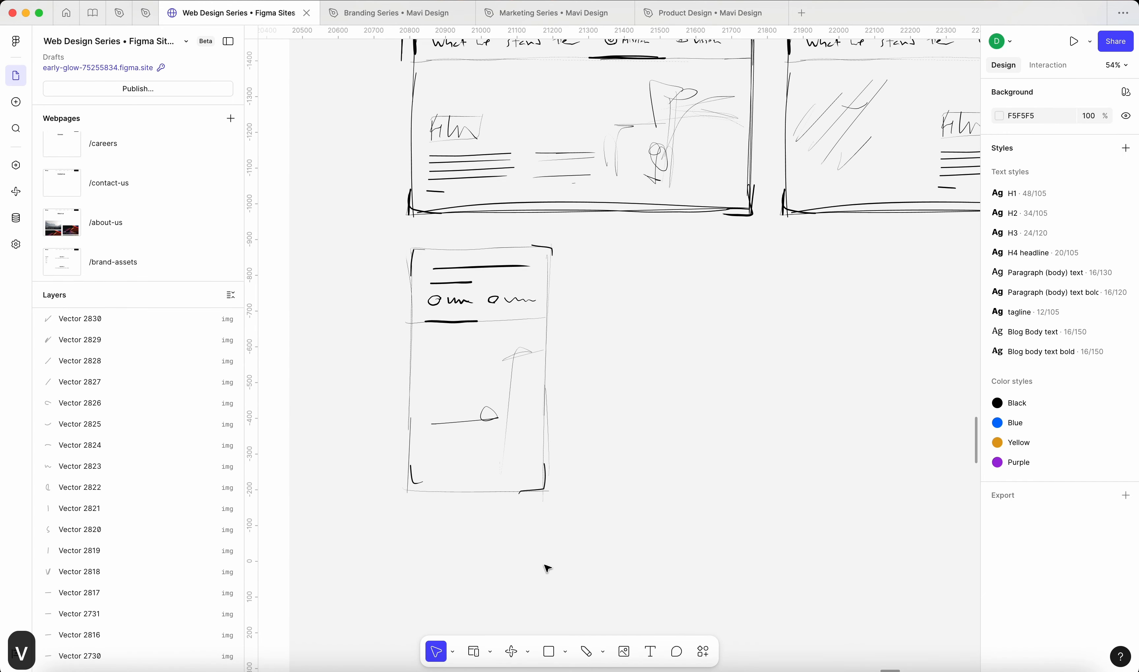
{"action": "mouse_move", "coordinate": [621, 525]}
{"action": "left_mouse_down"}
{"action": "mouse_move", "coordinate": [386, 298]}
{"action": "mouse_move", "coordinate": [363, 249]}
{"action": "left_mouse_up"}
{"action": "mouse_move", "coordinate": [492, 290]}
{"action": "left_mouse_down", "text": "alt"}
{"action": "mouse_move", "coordinate": [948, 303]}
{"action": "mouse_move", "coordinate": [867, 303]}
{"action": "left_mouse_up", "text": "alt"}
Step: Place a copy of the thick tab underline beneath the duplicated frame's second tab and delete the underline below its first tab
{"action": "left_click", "coordinate": [673, 321]}
{"action": "scroll", "coordinate": [670, 320], "scroll_direction": "up", "scroll_amount": 3}
{"action": "scroll", "coordinate": [648, 322], "scroll_direction": "up", "scroll_amount": 3}
{"action": "left_click", "coordinate": [609, 324]}
{"action": "scroll", "coordinate": [600, 326], "scroll_direction": "up", "scroll_amount": 5}
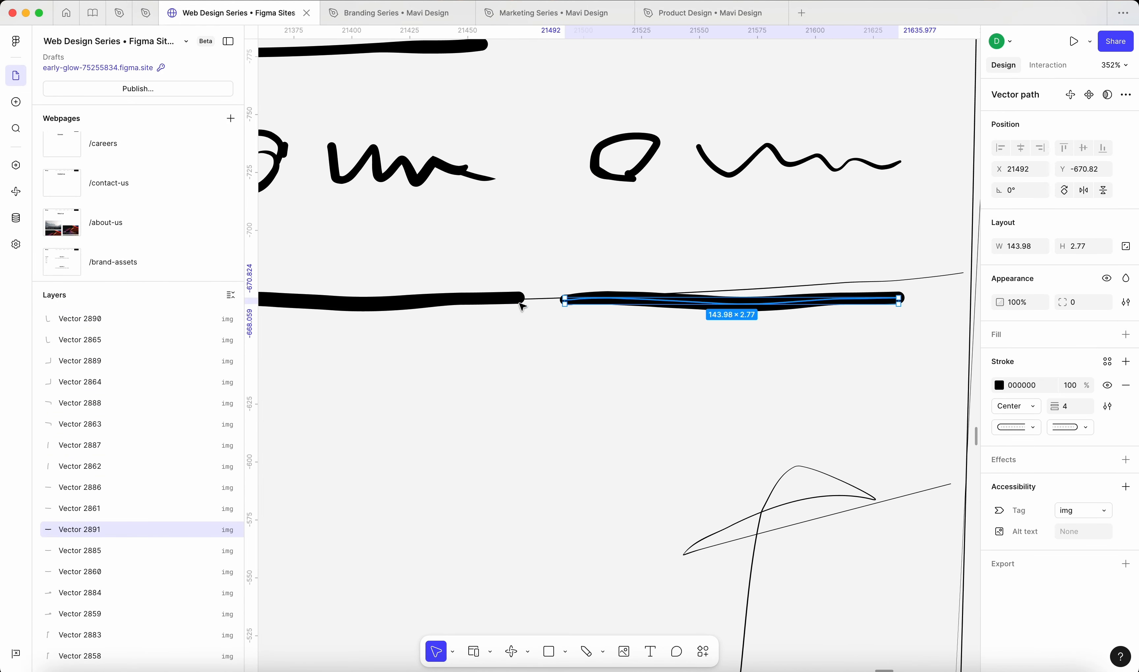
{"action": "left_click", "coordinate": [481, 299]}
{"action": "key", "text": "BackSpace"}
{"action": "scroll", "coordinate": [478, 300], "scroll_direction": "down", "scroll_amount": 5}
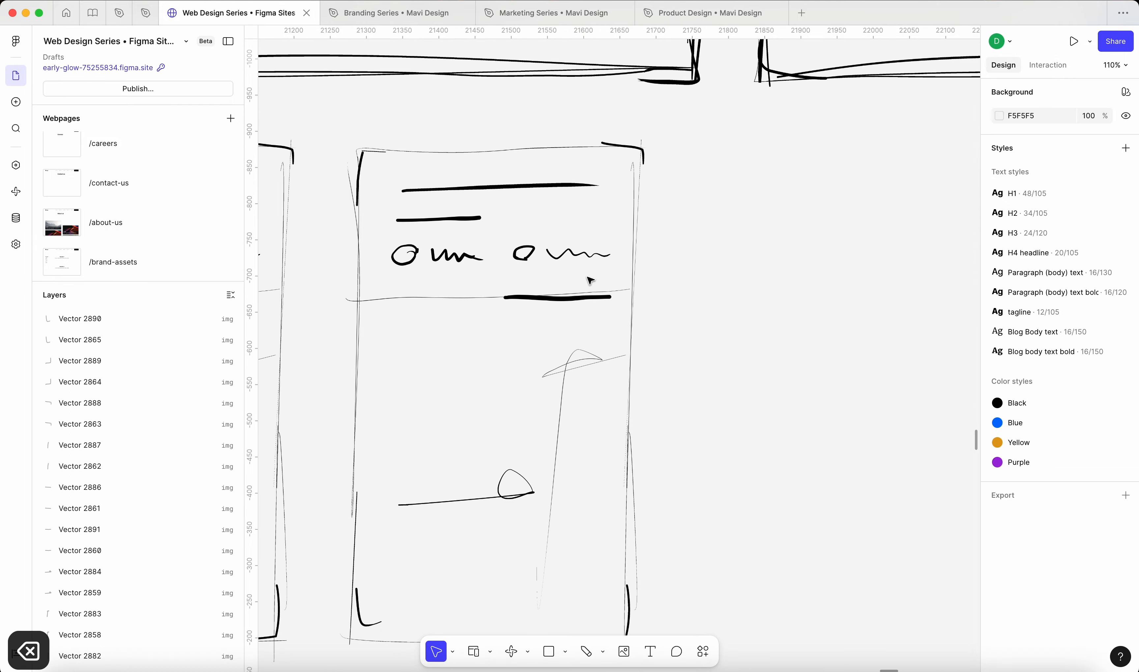
Step: Retrace the second tab's label in the duplicated narrow frame with a bolder pencil stroke
{"action": "scroll", "coordinate": [616, 266], "scroll_direction": "up", "scroll_amount": 3}
{"action": "left_click", "coordinate": [509, 261]}
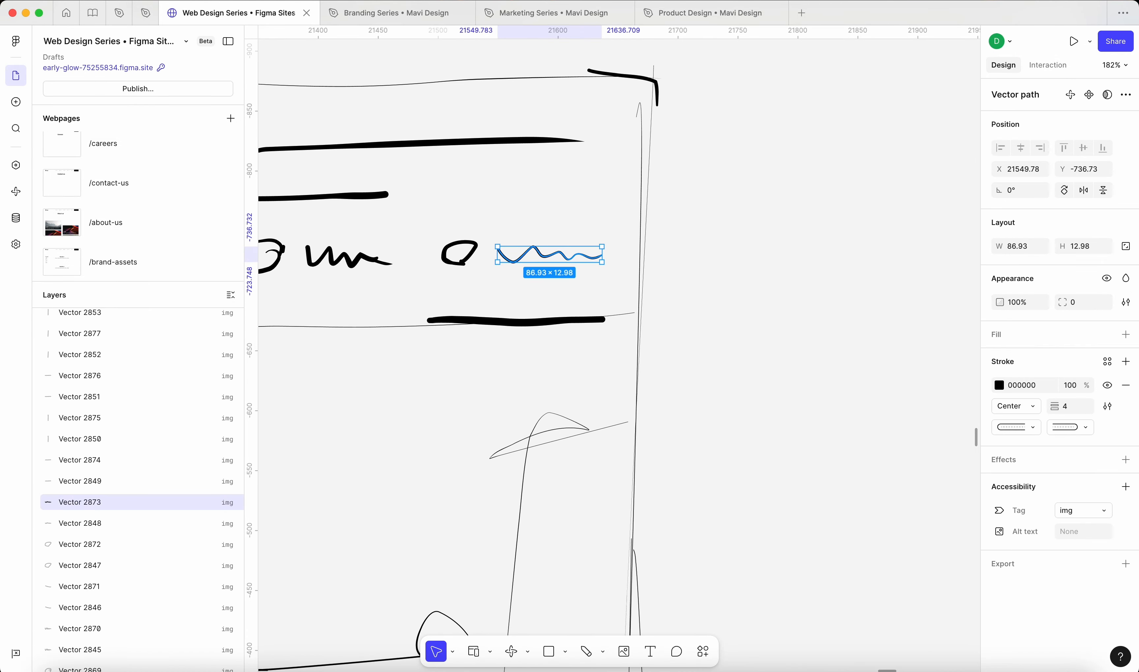
{"action": "key", "text": "shift+p"}
Step: Draw curved arrows in both directions between the two wide frames and between the two narrow frames
{"action": "scroll", "coordinate": [731, 263], "scroll_direction": "down", "scroll_amount": 5}
{"action": "scroll", "coordinate": [692, 277], "scroll_direction": "left", "scroll_amount": 1}
{"action": "left_click_drag", "start_coordinate": [689, 281], "coordinate": [723, 284]}
{"action": "mouse_move", "coordinate": [555, 219]}
{"action": "left_mouse_down"}
{"action": "mouse_move", "coordinate": [591, 220]}
{"action": "mouse_move", "coordinate": [556, 243]}
{"action": "mouse_move", "coordinate": [553, 227]}
{"action": "mouse_move", "coordinate": [546, 233]}
{"action": "left_mouse_up"}
{"action": "scroll", "coordinate": [618, 348], "scroll_direction": "right", "scroll_amount": 4}
{"action": "scroll", "coordinate": [618, 348], "scroll_direction": "up", "scroll_amount": 3}
{"action": "scroll", "coordinate": [618, 348], "scroll_direction": "up", "scroll_amount": 3}
{"action": "scroll", "coordinate": [618, 349], "scroll_direction": "right", "scroll_amount": 2}
{"action": "mouse_move", "coordinate": [556, 458]}
{"action": "left_mouse_down"}
{"action": "mouse_move", "coordinate": [510, 468]}
{"action": "mouse_move", "coordinate": [519, 476]}
{"action": "left_mouse_up"}
Step: Draw a rough arrow-like zigzag mark in the gap between the about-us page and the wide Mission frame
{"action": "scroll", "coordinate": [784, 330], "scroll_direction": "down", "scroll_amount": 10}
{"action": "scroll", "coordinate": [750, 296], "scroll_direction": "right", "scroll_amount": 2}
{"action": "scroll", "coordinate": [750, 296], "scroll_direction": "down", "scroll_amount": 2}
{"action": "scroll", "coordinate": [750, 270], "scroll_direction": "left", "scroll_amount": 2}
{"action": "scroll", "coordinate": [750, 270], "scroll_direction": "up", "scroll_amount": 6}
{"action": "scroll", "coordinate": [849, 329], "scroll_direction": "down", "scroll_amount": 3}
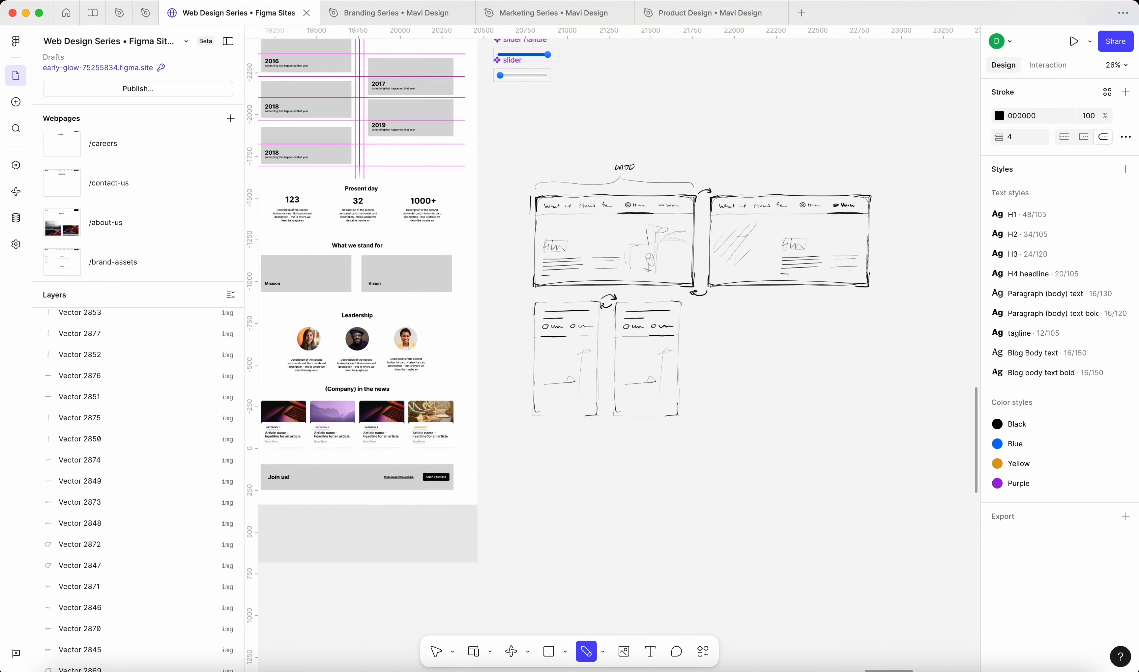
{"action": "scroll", "coordinate": [849, 325], "scroll_direction": "left", "scroll_amount": 4}
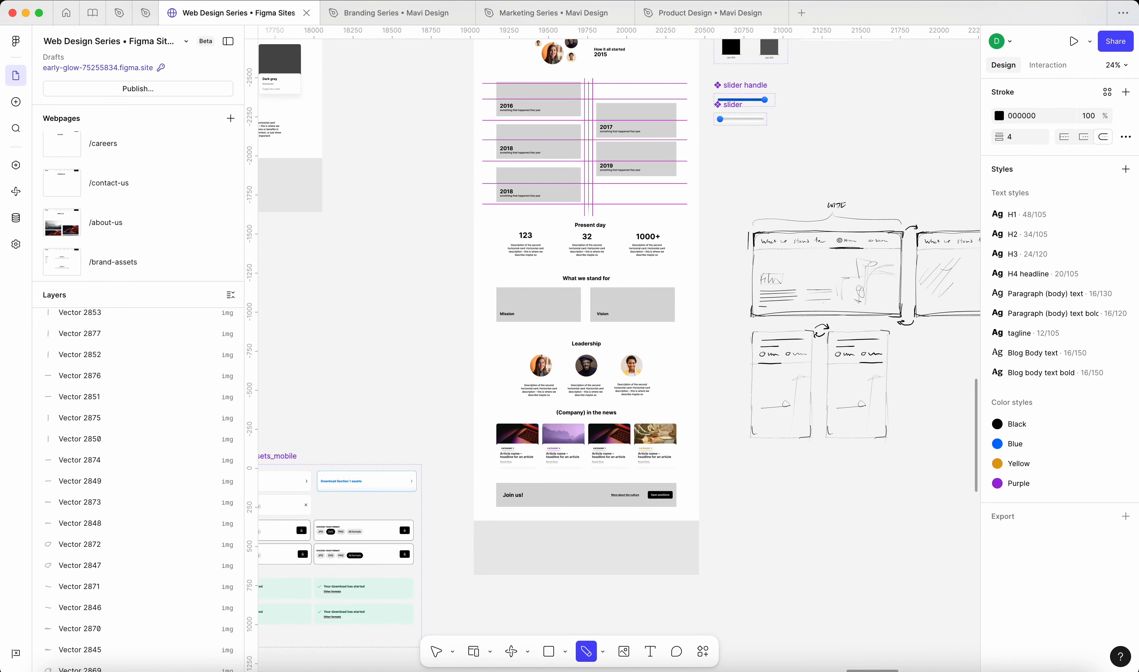
{"action": "scroll", "coordinate": [850, 326], "scroll_direction": "up", "scroll_amount": 5}
{"action": "scroll", "coordinate": [849, 326], "scroll_direction": "down", "scroll_amount": 1}
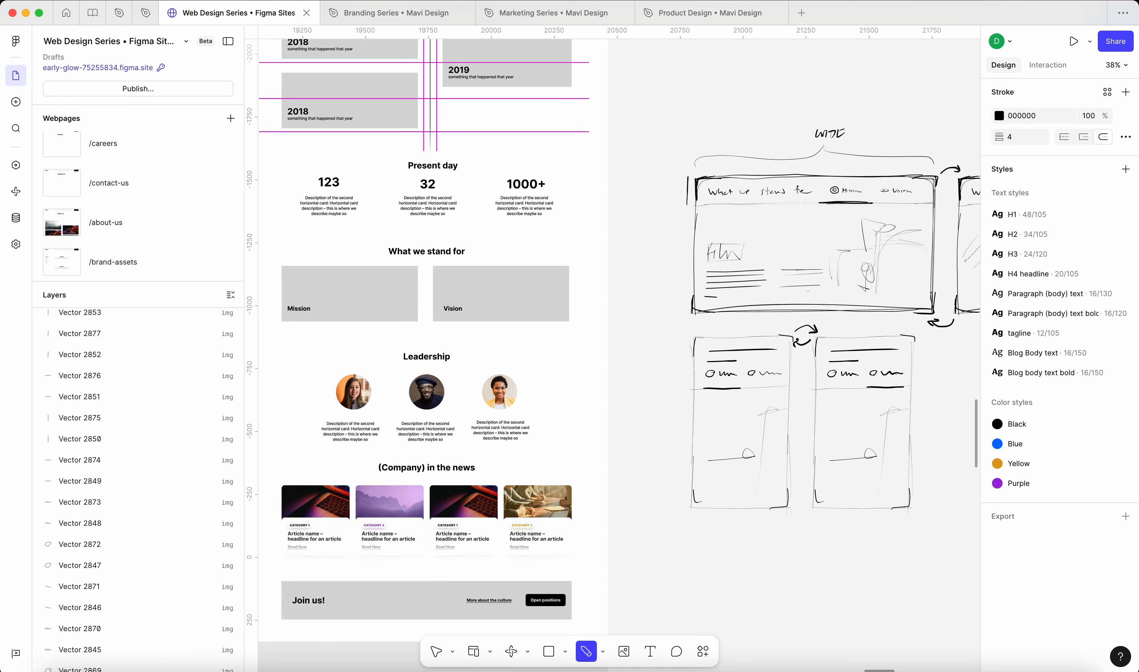
{"action": "mouse_move", "coordinate": [650, 245]}
{"action": "left_mouse_down"}
{"action": "mouse_move", "coordinate": [653, 220]}
{"action": "mouse_move", "coordinate": [662, 257]}
{"action": "left_mouse_up"}
{"action": "left_click_drag", "start_coordinate": [653, 223], "coordinate": [654, 227]}
Step: Cross out the existing "What we stand for" section on the about-us page with large diagonal pencil lines
{"action": "scroll", "coordinate": [618, 351], "scroll_direction": "left", "scroll_amount": 4}
{"action": "scroll", "coordinate": [618, 351], "scroll_direction": "up", "scroll_amount": 1}
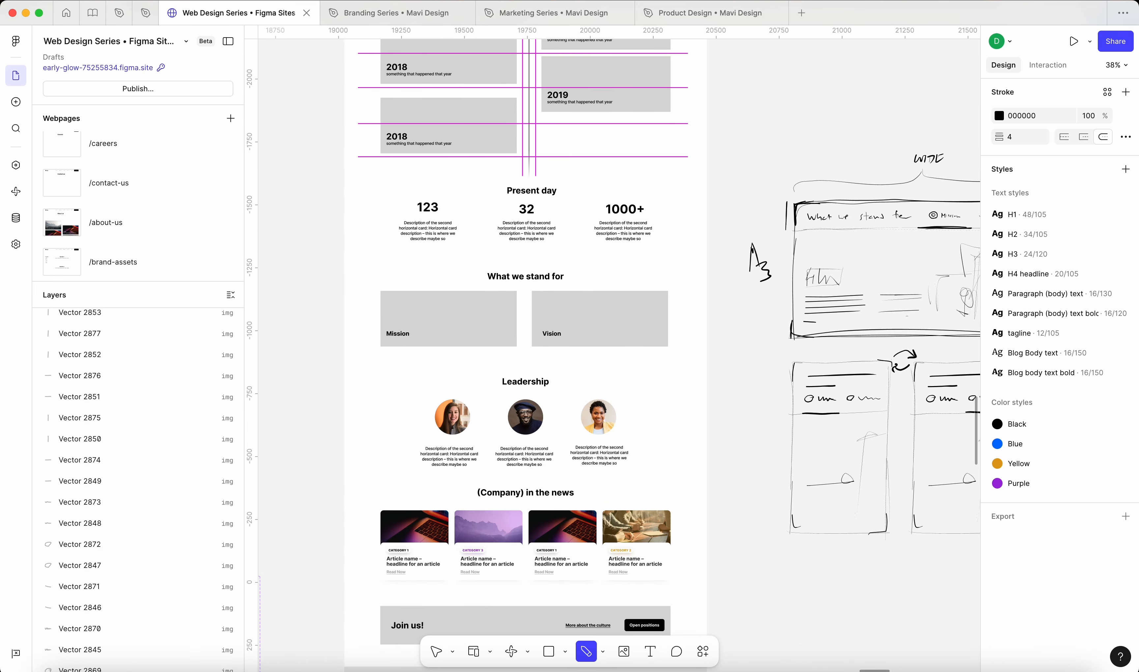
{"action": "left_click_drag", "start_coordinate": [692, 257], "coordinate": [365, 372]}
{"action": "left_click_drag", "start_coordinate": [696, 253], "coordinate": [389, 391]}
{"action": "left_click_drag", "start_coordinate": [692, 361], "coordinate": [349, 266]}
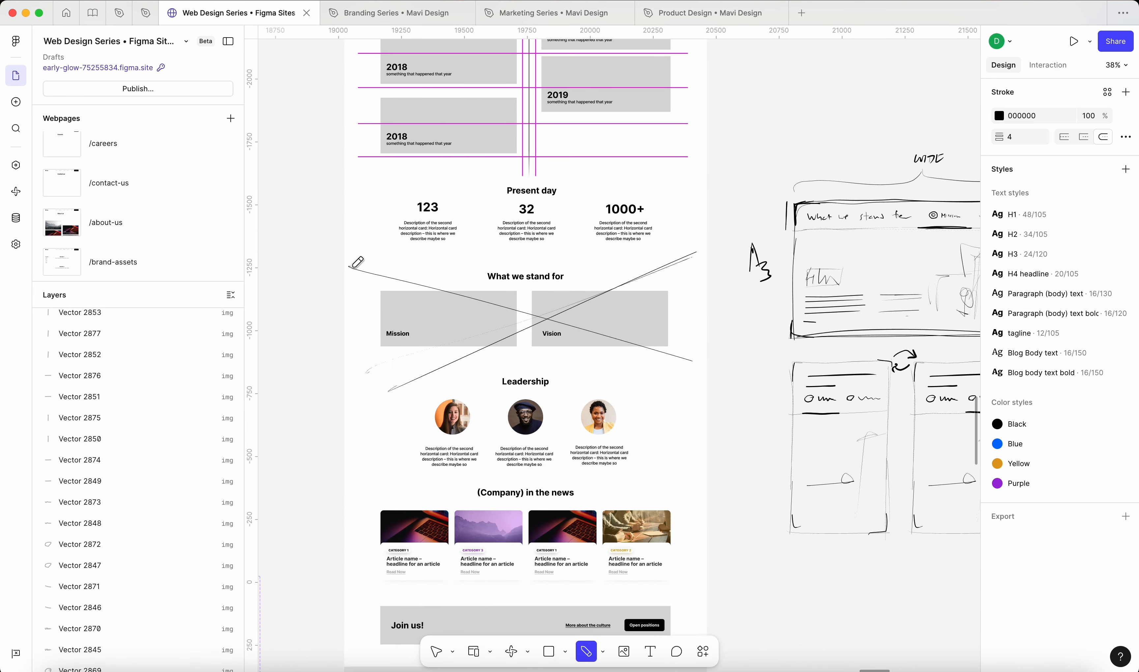
Step: Handwrite the title "What we stand for" section above the wide frames, with the section name in quotation marks
{"action": "scroll", "coordinate": [618, 351], "scroll_direction": "down", "scroll_amount": 2}
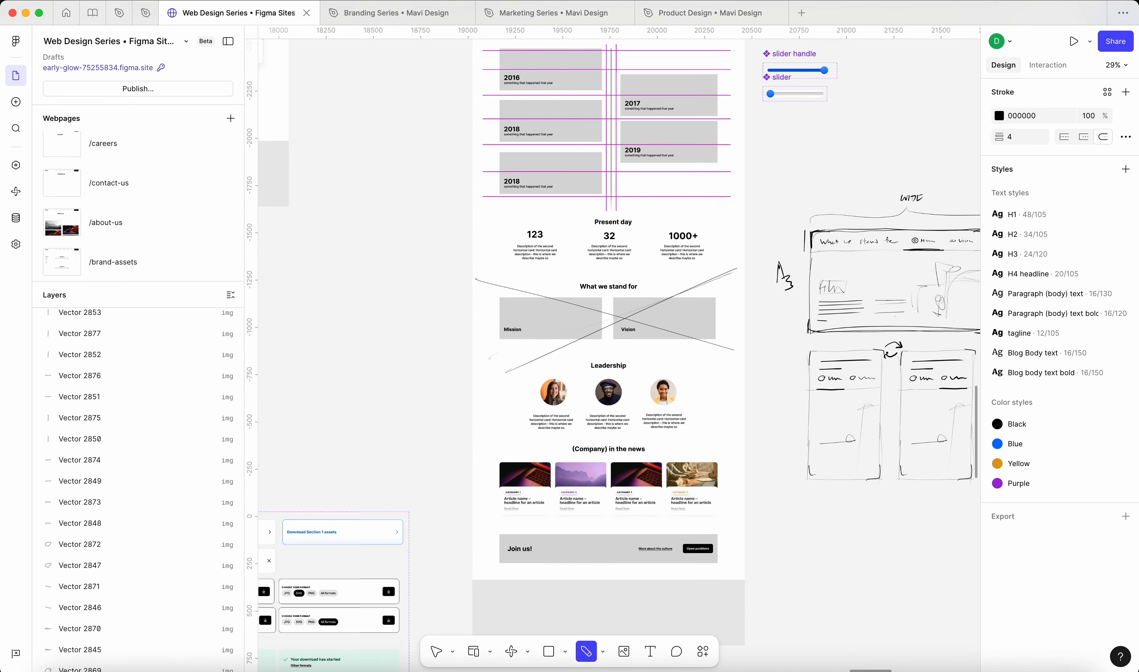
{"action": "scroll", "coordinate": [618, 351], "scroll_direction": "right", "scroll_amount": 5}
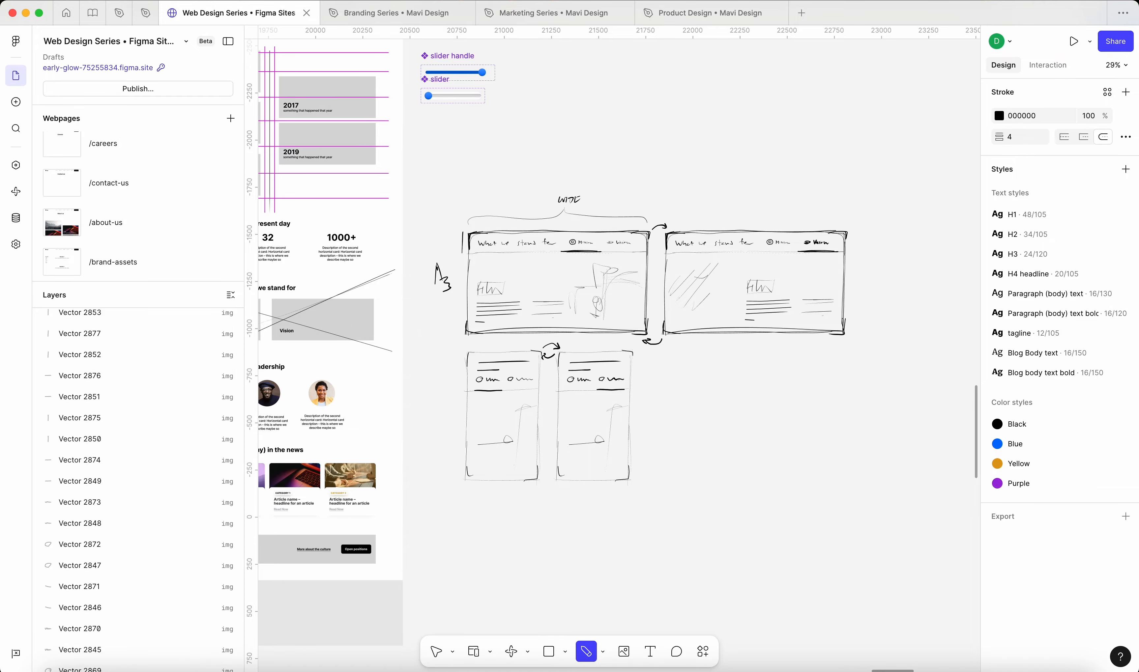
{"action": "scroll", "coordinate": [872, 279], "scroll_direction": "down", "scroll_amount": 3}
{"action": "scroll", "coordinate": [870, 279], "scroll_direction": "up", "scroll_amount": 3}
{"action": "scroll", "coordinate": [809, 171], "scroll_direction": "up", "scroll_amount": 3}
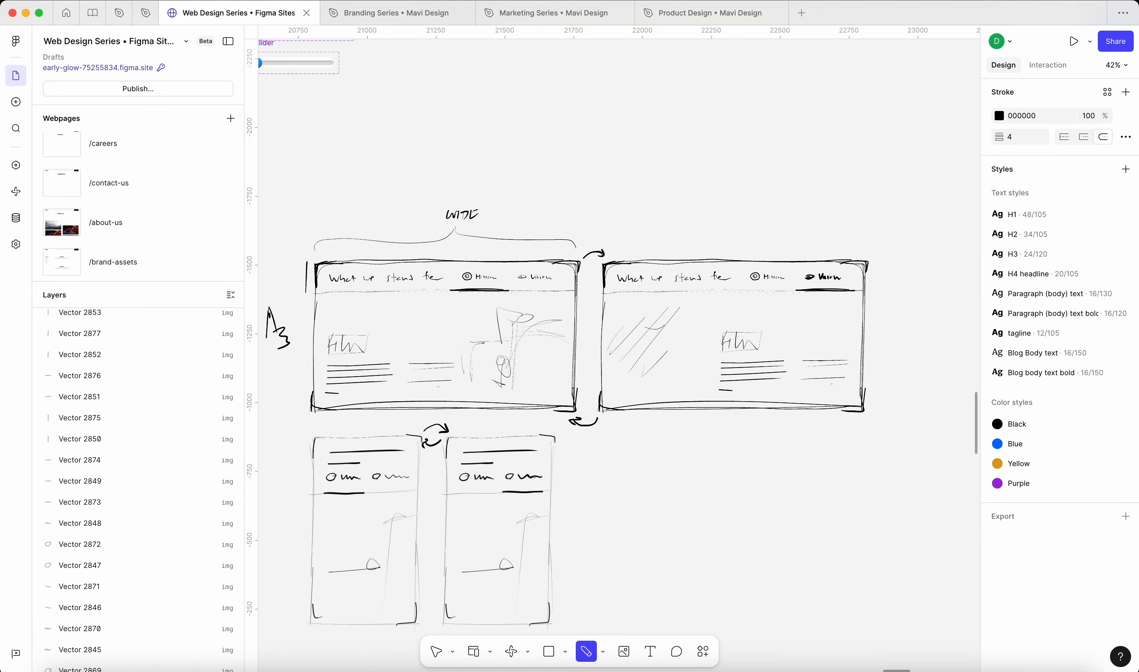
{"action": "scroll", "coordinate": [783, 192], "scroll_direction": "down", "scroll_amount": 4}
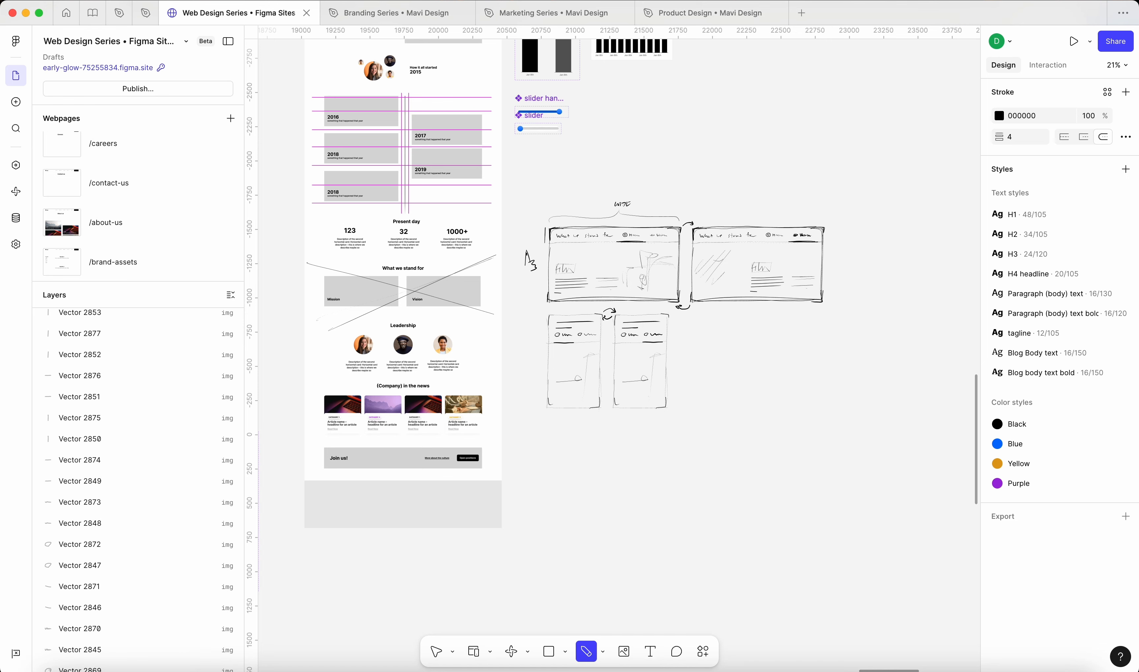
{"action": "scroll", "coordinate": [632, 187], "scroll_direction": "up", "scroll_amount": 4}
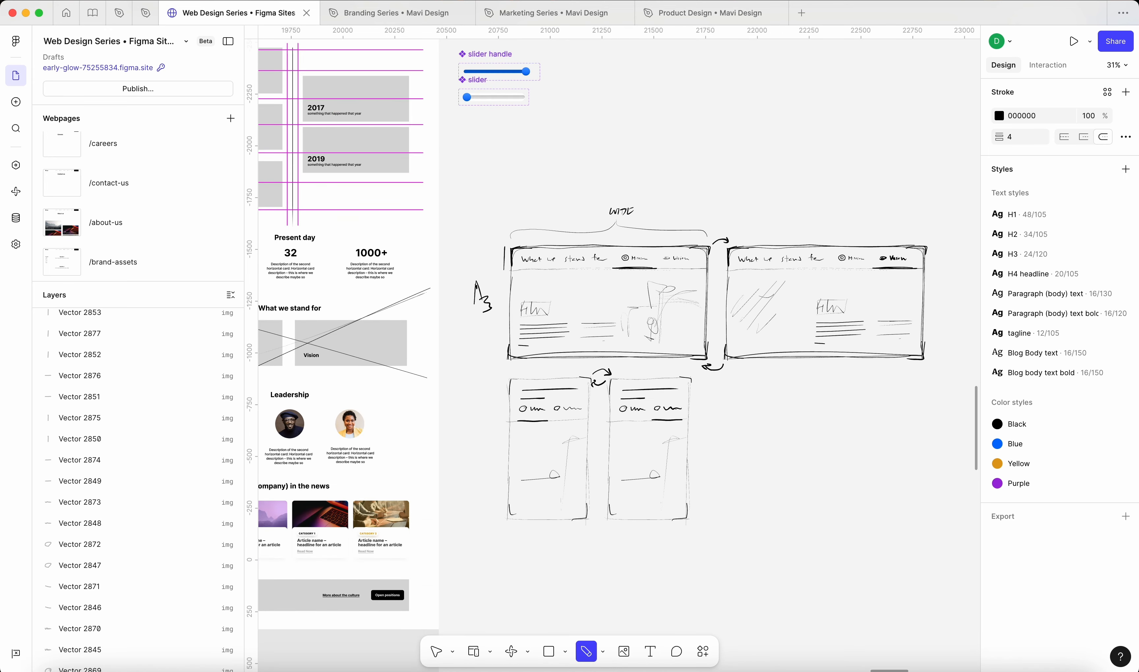
{"action": "mouse_move", "coordinate": [517, 167]}
{"action": "left_mouse_down"}
{"action": "mouse_move", "coordinate": [530, 185]}
{"action": "mouse_move", "coordinate": [537, 169]}
{"action": "mouse_move", "coordinate": [549, 184]}
{"action": "mouse_move", "coordinate": [560, 173]}
{"action": "mouse_move", "coordinate": [634, 185]}
{"action": "mouse_move", "coordinate": [646, 172]}
{"action": "mouse_move", "coordinate": [655, 184]}
{"action": "mouse_move", "coordinate": [703, 184]}
{"action": "left_mouse_up"}
{"action": "mouse_move", "coordinate": [729, 184]}
{"action": "left_mouse_down"}
{"action": "mouse_move", "coordinate": [784, 183]}
{"action": "mouse_move", "coordinate": [772, 173]}
{"action": "mouse_move", "coordinate": [787, 170]}
{"action": "mouse_move", "coordinate": [792, 183]}
{"action": "mouse_move", "coordinate": [877, 181]}
{"action": "left_mouse_up"}
Step: Handwrite the small note "Interactive Component" beside the section title
{"action": "scroll", "coordinate": [787, 180], "scroll_direction": "up", "scroll_amount": 5}
{"action": "left_click_drag", "start_coordinate": [785, 196], "coordinate": [814, 206]}
{"action": "left_click_drag", "start_coordinate": [815, 203], "coordinate": [877, 206]}
{"action": "scroll", "coordinate": [908, 282], "scroll_direction": "down", "scroll_amount": 6}
{"action": "scroll", "coordinate": [815, 399], "scroll_direction": "up", "scroll_amount": 4}
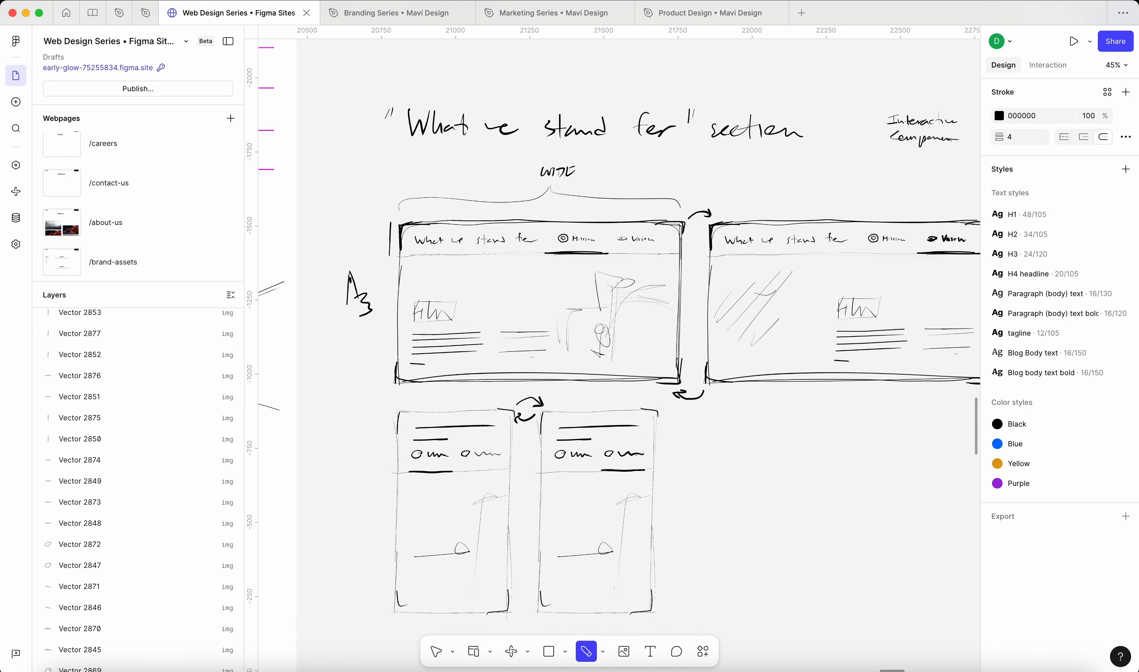
{"action": "key", "text": "super+k"}
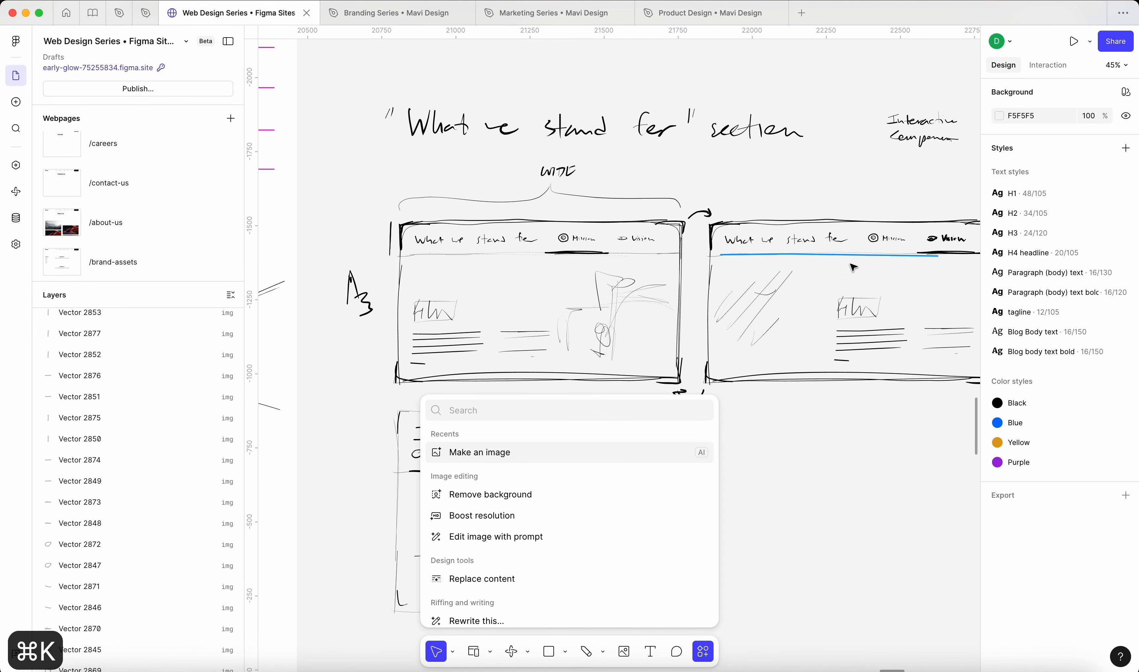
{"action": "left_click", "coordinate": [491, 453]}
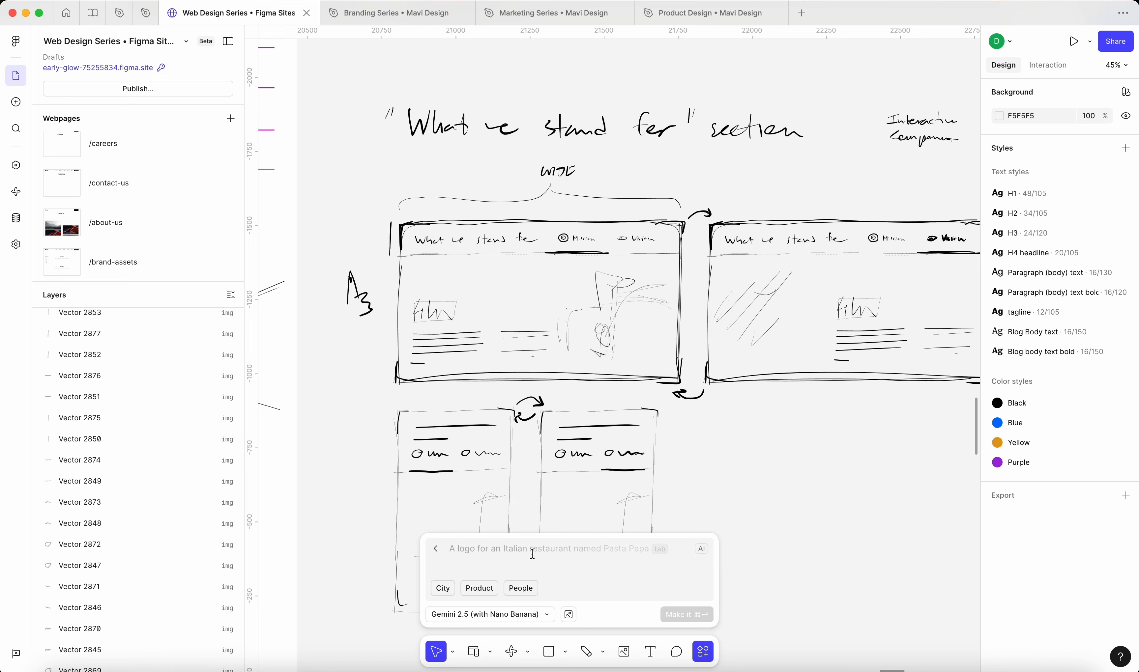
{"action": "scroll", "coordinate": [517, 447], "scroll_direction": "right", "scroll_amount": 2}
{"action": "scroll", "coordinate": [518, 447], "scroll_direction": "down", "scroll_amount": 1}
{"action": "scroll", "coordinate": [517, 447], "scroll_direction": "right", "scroll_amount": 3}
{"action": "scroll", "coordinate": [518, 447], "scroll_direction": "down", "scroll_amount": 2}
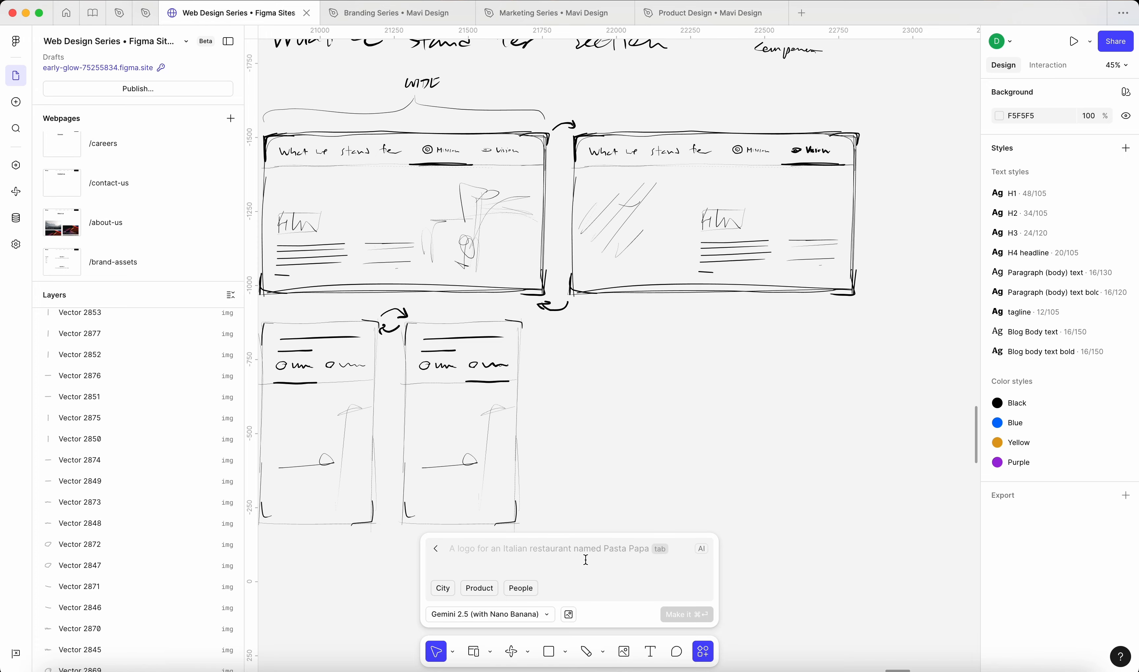
{"action": "left_click", "coordinate": [435, 548]}
{"action": "key", "text": "Escape"}
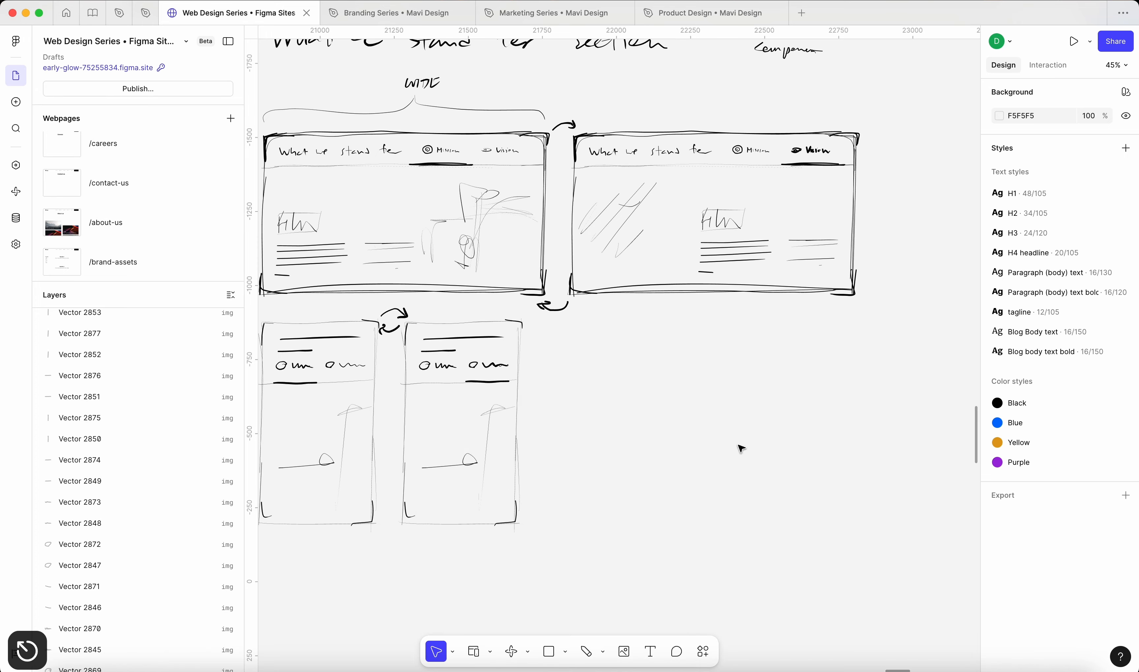
{"action": "scroll", "coordinate": [740, 450], "scroll_direction": "down", "scroll_amount": 5}
{"action": "scroll", "coordinate": [741, 449], "scroll_direction": "left", "scroll_amount": 3}
{"action": "scroll", "coordinate": [740, 448], "scroll_direction": "up", "scroll_amount": 1}
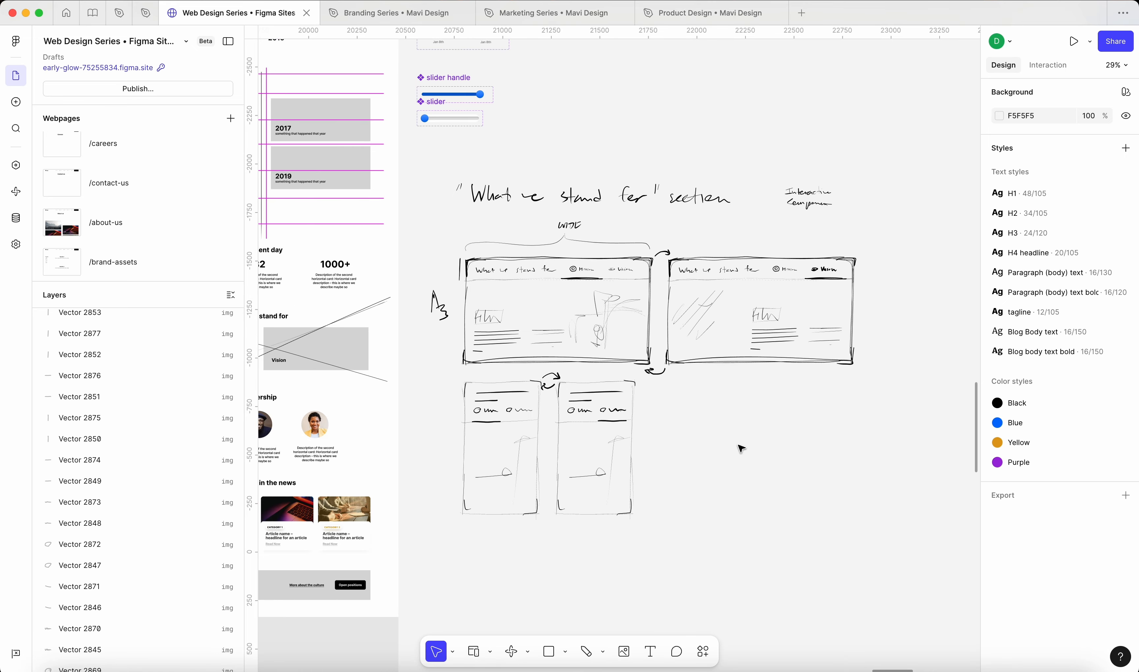